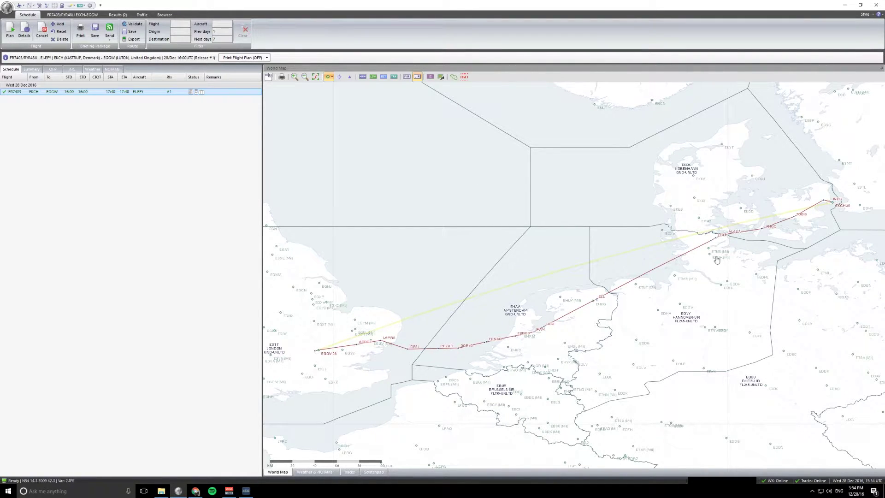
# - Pan the world map to bring Denmark and the Copenhagen departure end into view
pyautogui.moveTo(717, 272); pyautogui.dragTo(658, 289)
# - Frame the whole EKCH–EGGW route on the map and show the OFP flight plan text
pyautogui.scroll(5, 658, 289)
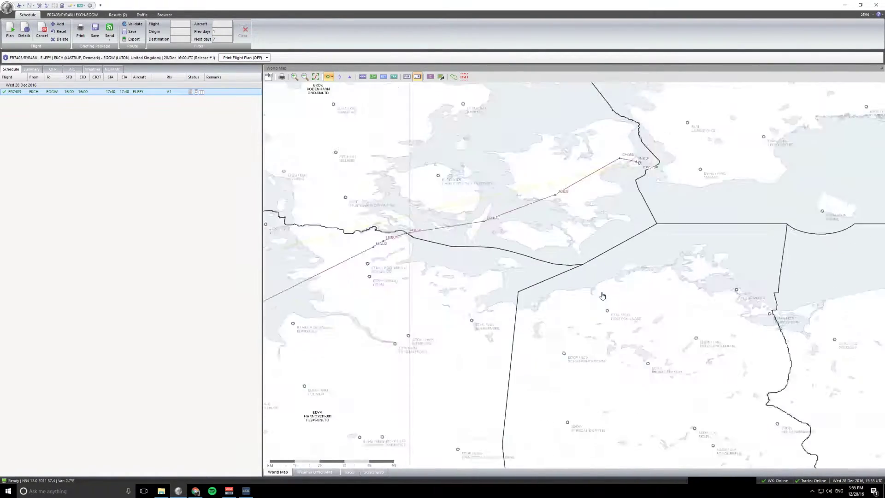
pyautogui.moveTo(628, 242); pyautogui.dragTo(648, 256)
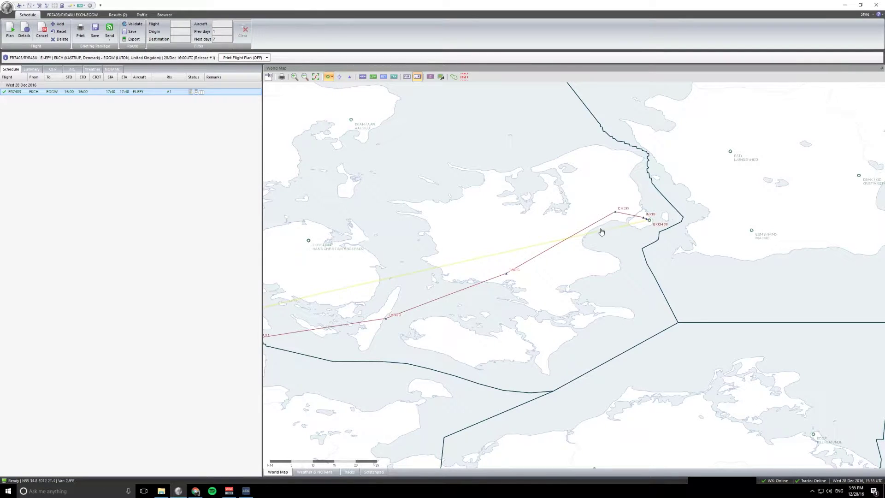
pyautogui.scroll(-3, 609, 243)
pyautogui.scroll(-2, 587, 273)
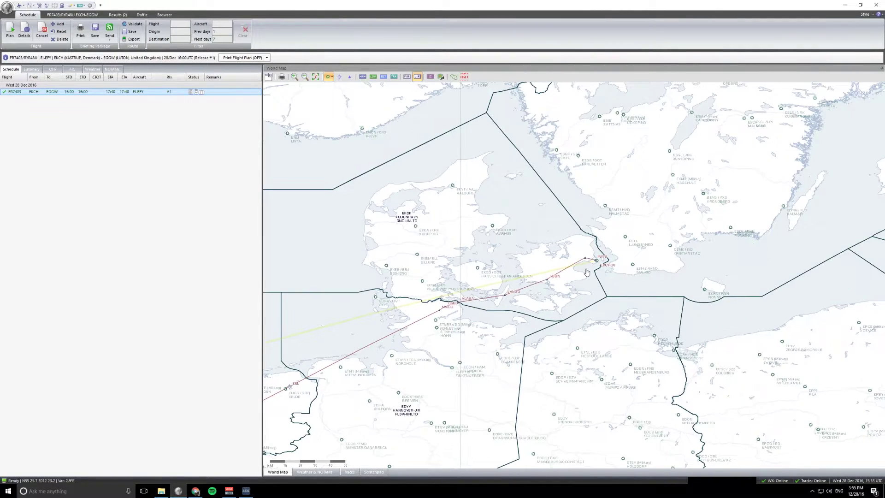
pyautogui.scroll(-2, 536, 290)
pyautogui.moveTo(533, 302); pyautogui.dragTo(595, 264)
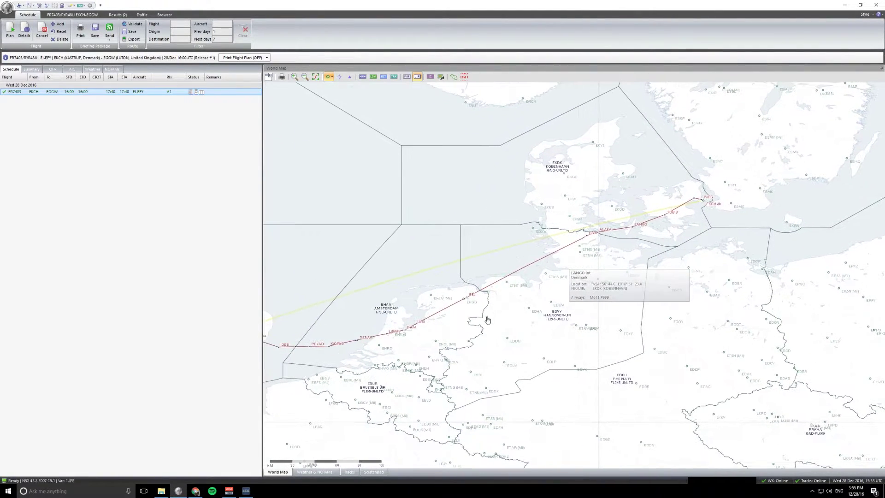
pyautogui.moveTo(450, 331); pyautogui.dragTo(514, 303)
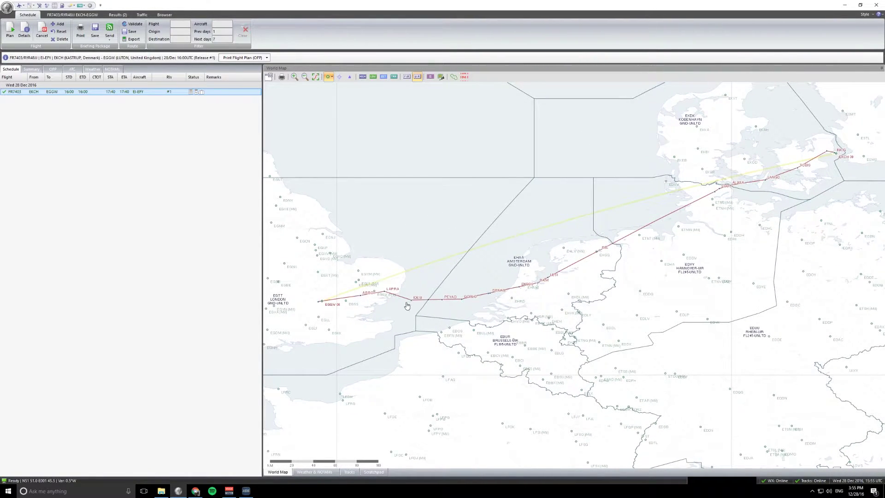
pyautogui.moveTo(398, 303); pyautogui.dragTo(434, 304)
pyautogui.scroll(3, 427, 304)
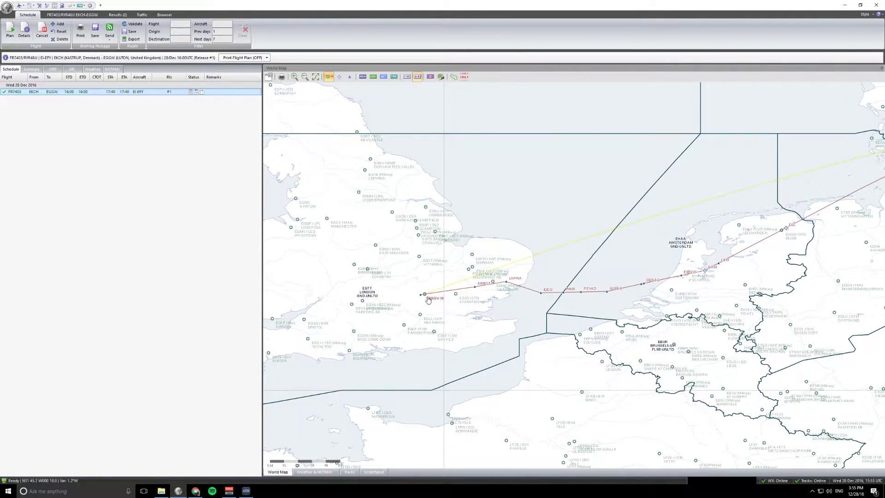
pyautogui.click(56, 71)
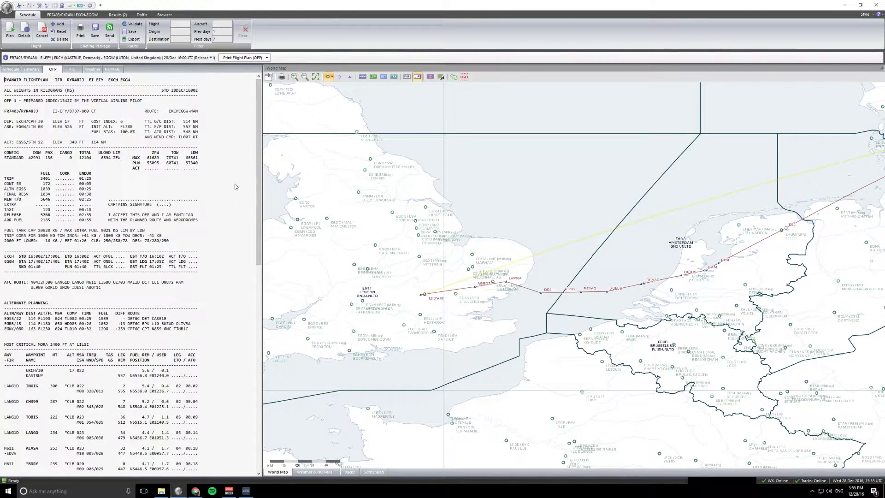
pyautogui.moveTo(599, 196); pyautogui.dragTo(468, 221)
pyautogui.moveTo(609, 218); pyautogui.dragTo(594, 222)
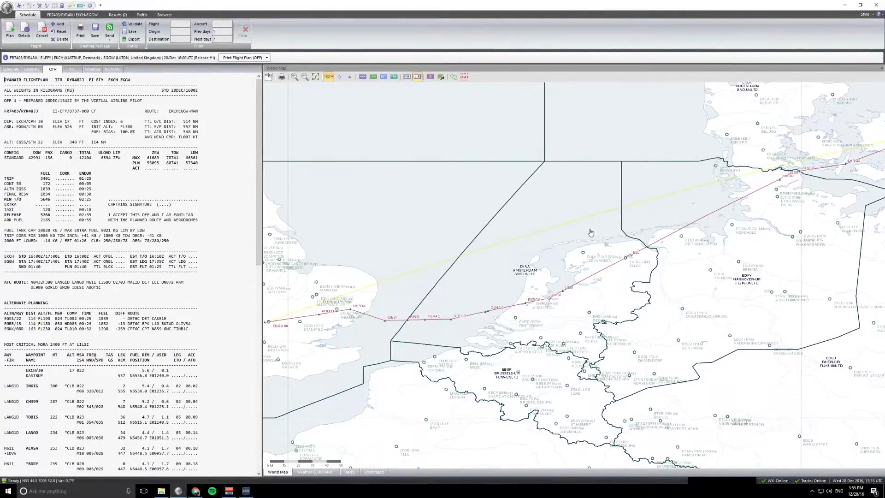
pyautogui.moveTo(693, 241); pyautogui.dragTo(681, 236)
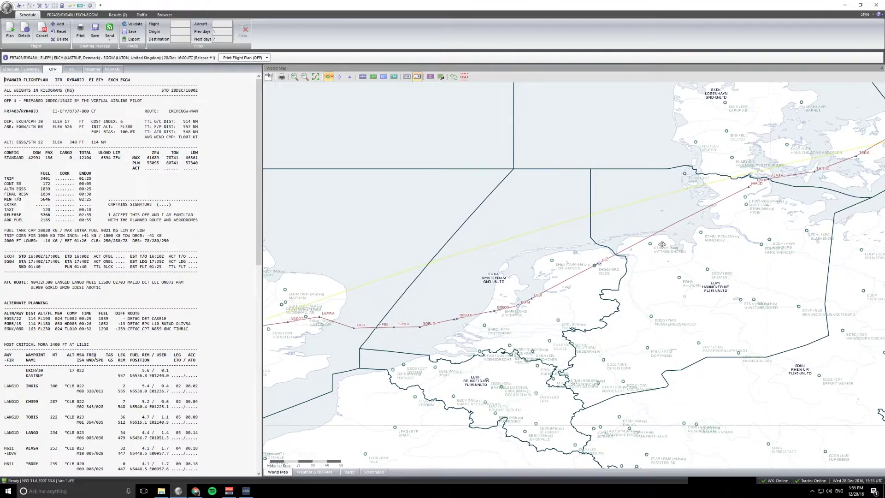
pyautogui.moveTo(610, 271); pyautogui.dragTo(673, 246)
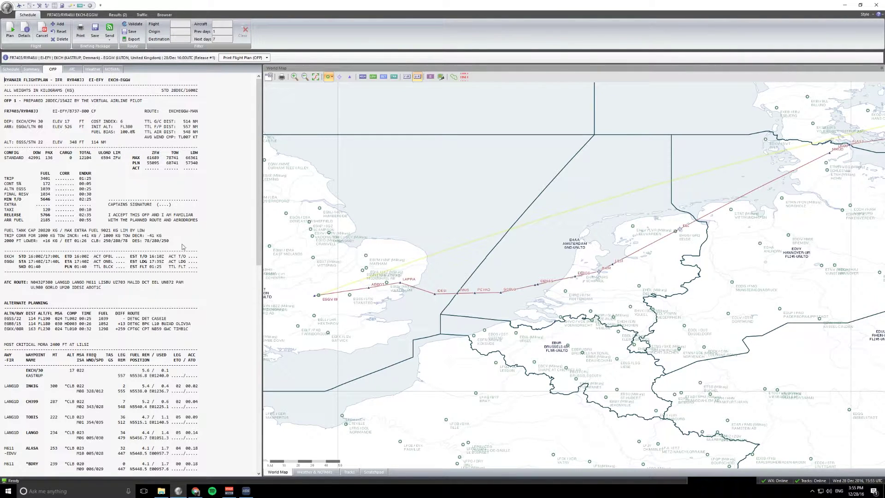
pyautogui.press('Right')
pyautogui.press('Right')
pyautogui.press('Right')
pyautogui.press('Right')
pyautogui.press('Up')
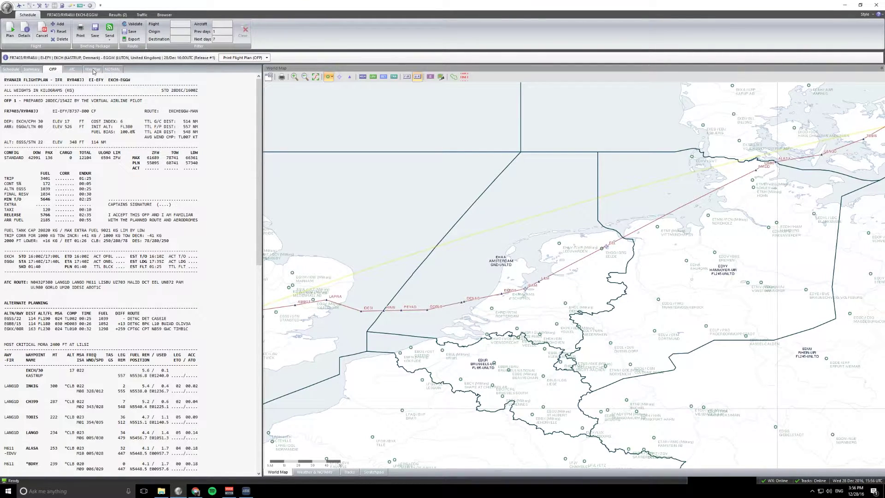
# - Show METAR/TAF for the route airports, centre the map on the UK coast, and highlight Luton's METAR
pyautogui.click(94, 70)
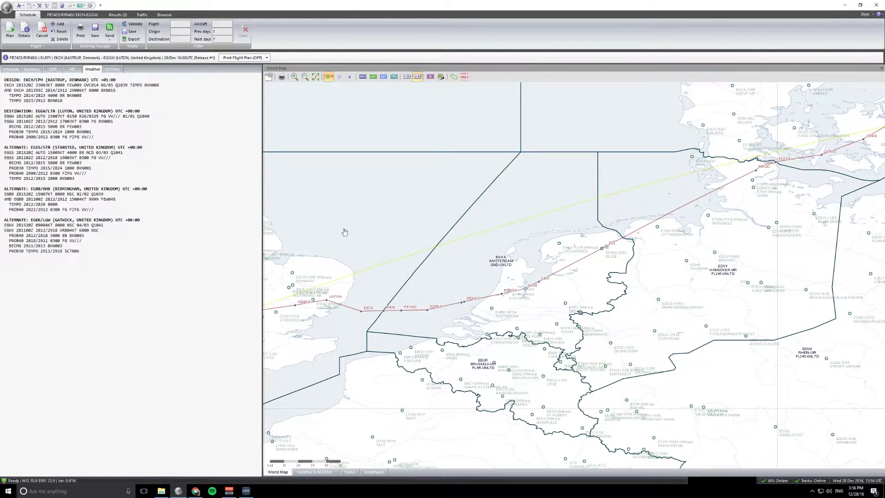
pyautogui.moveTo(645, 218); pyautogui.dragTo(460, 280)
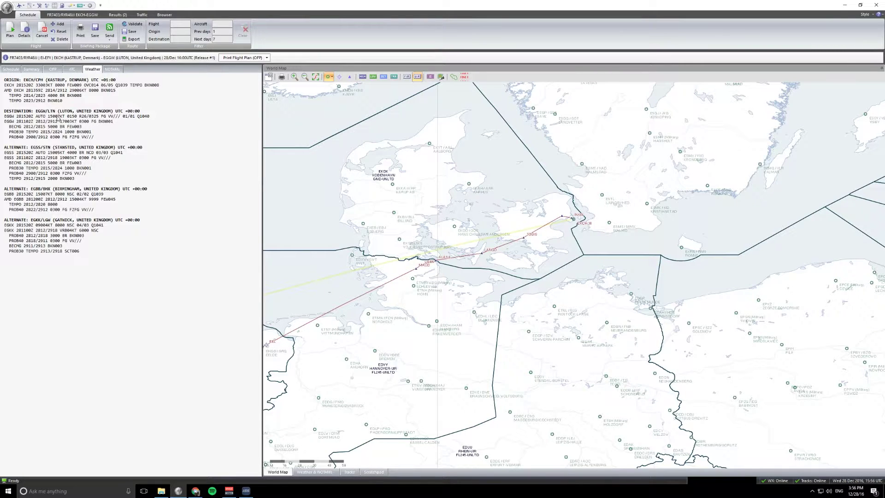
pyautogui.moveTo(327, 218); pyautogui.dragTo(461, 216)
pyautogui.moveTo(351, 261); pyautogui.dragTo(480, 231)
pyautogui.moveTo(319, 253); pyautogui.dragTo(455, 215)
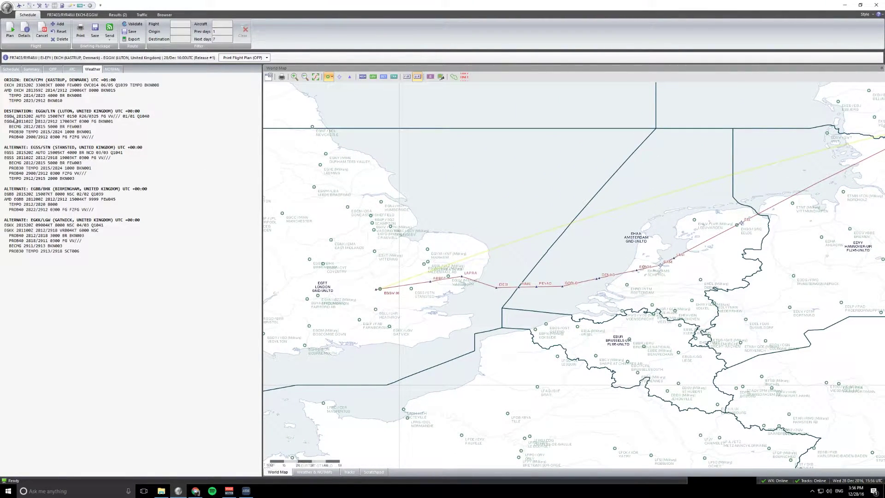
pyautogui.moveTo(5, 116); pyautogui.dragTo(151, 120)
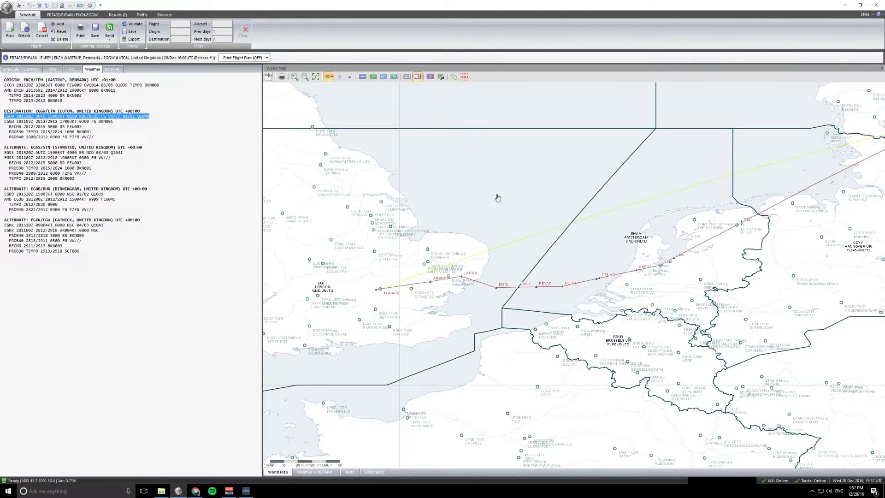
pyautogui.press('Right')
pyautogui.press('Right')
pyautogui.press('Right')
pyautogui.press('Right')
pyautogui.press('Right')
pyautogui.press('Right')
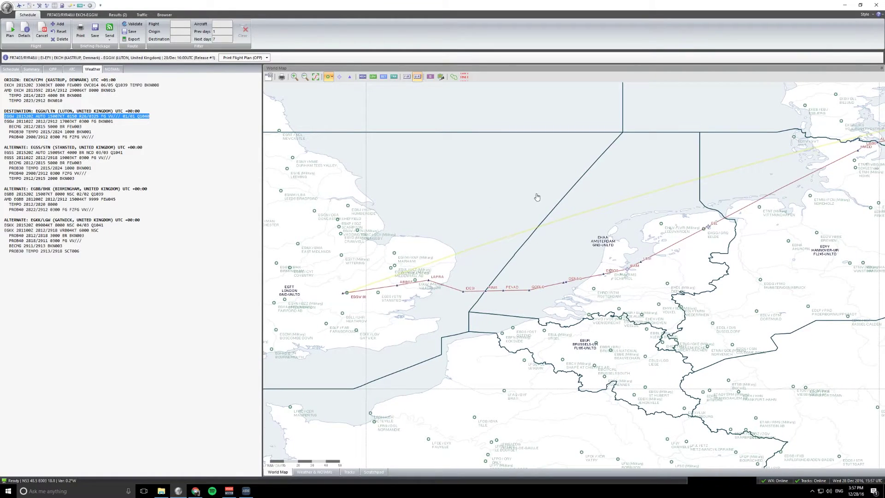
pyautogui.scroll(-3, 515, 197)
pyautogui.scroll(2, 525, 193)
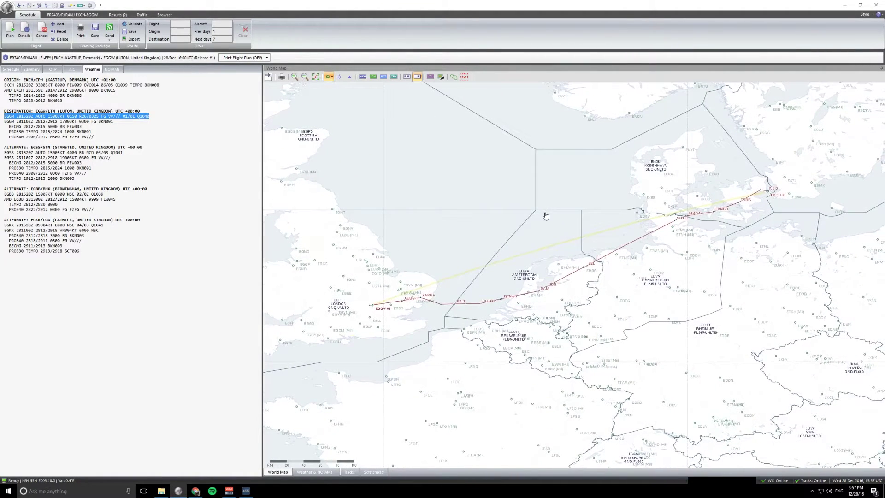
pyautogui.press('Left')
pyautogui.press('Left')
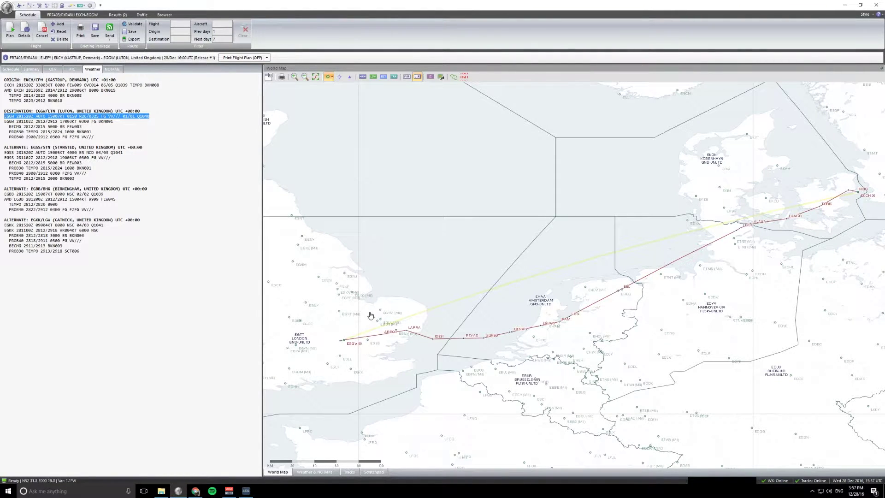
pyautogui.press('Left')
pyautogui.press('Left')
pyautogui.press('Right')
pyautogui.press('Right')
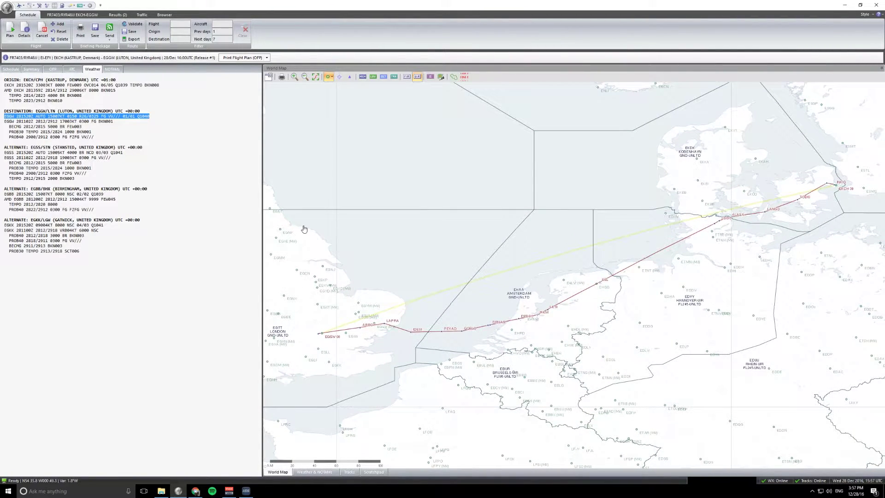
pyautogui.click(82, 124)
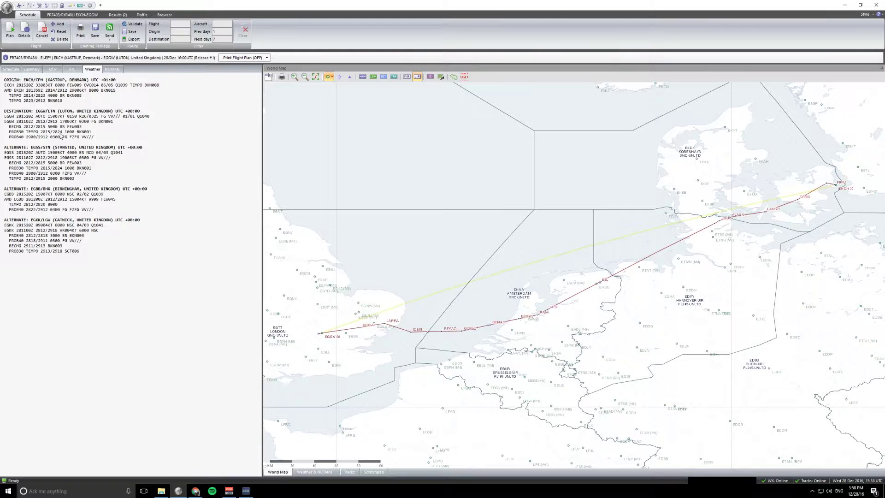
pyautogui.moveTo(9, 134); pyautogui.dragTo(93, 136)
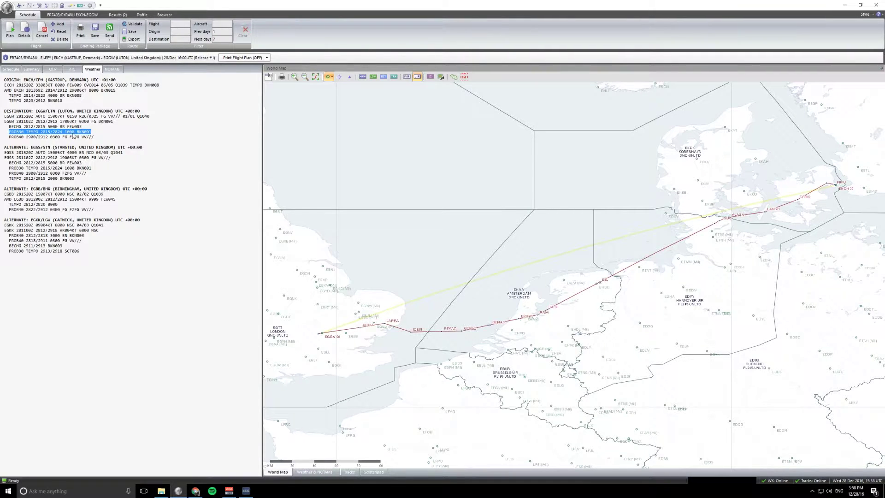
pyautogui.click(64, 139)
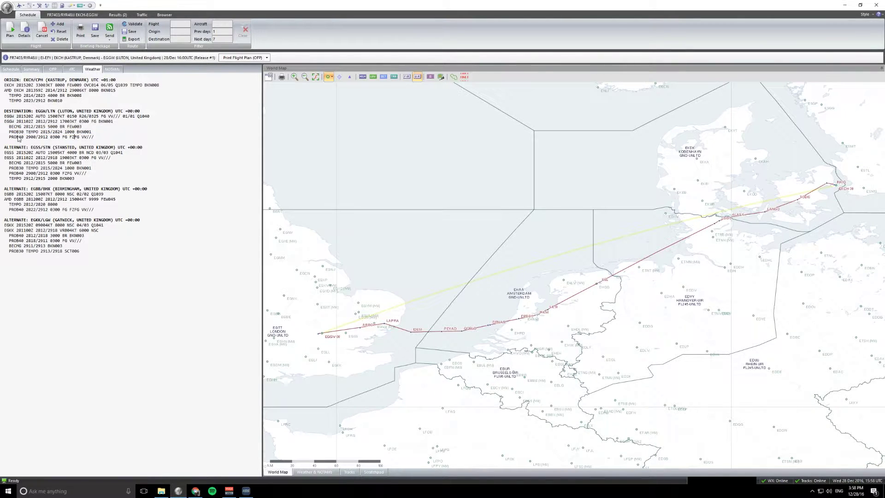
pyautogui.moveTo(96, 138); pyautogui.dragTo(26, 135)
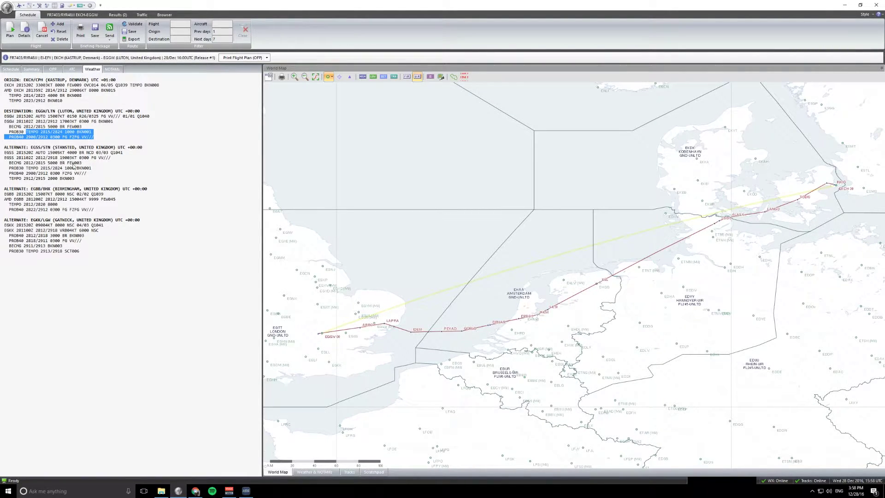
pyautogui.moveTo(336, 289); pyautogui.dragTo(353, 281)
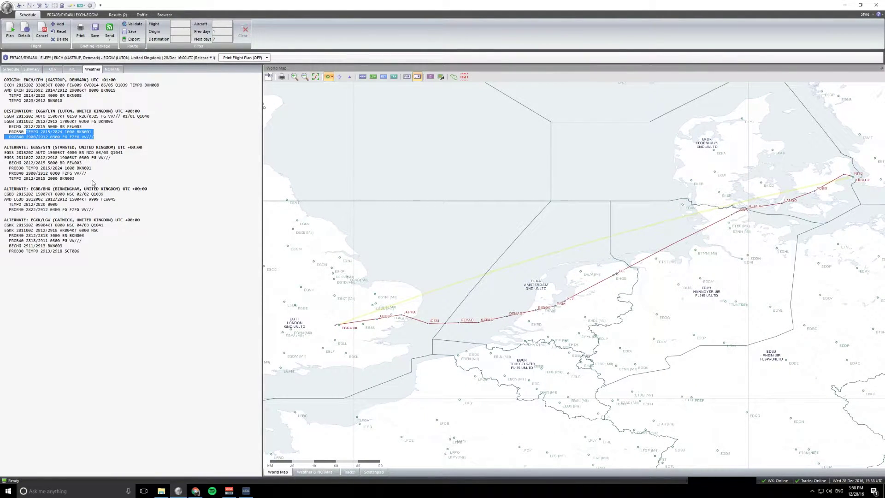
pyautogui.click(65, 159)
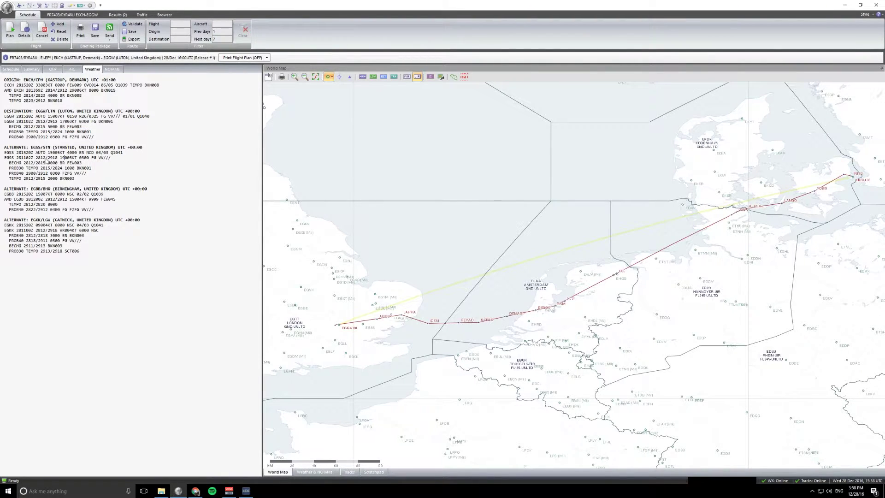
# - Zoom in around Luton and Stansted and highlight the temperature group in Stansted's METAR
pyautogui.scroll(1, 289, 283)
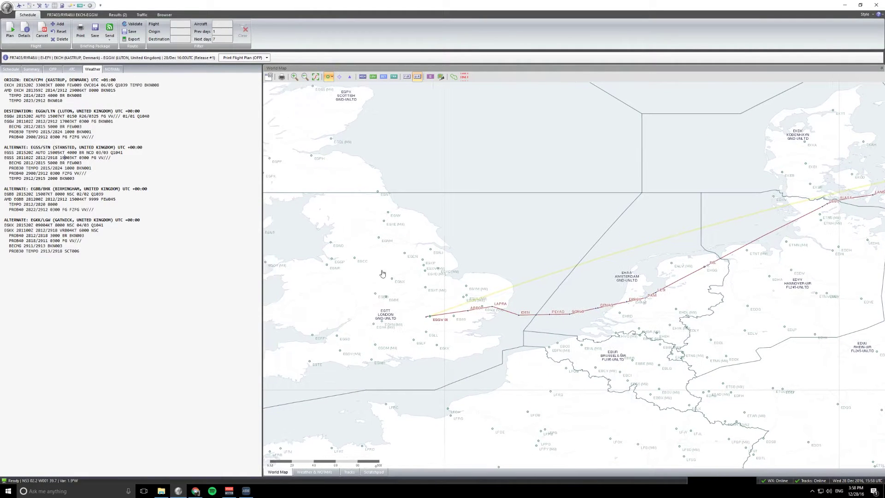
pyautogui.scroll(1, 410, 277)
pyautogui.scroll(1, 512, 329)
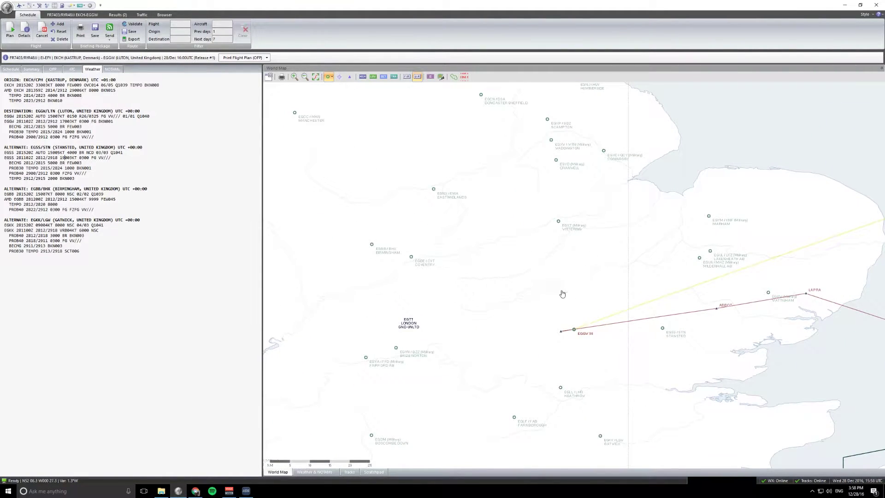
pyautogui.moveTo(563, 294); pyautogui.dragTo(466, 281)
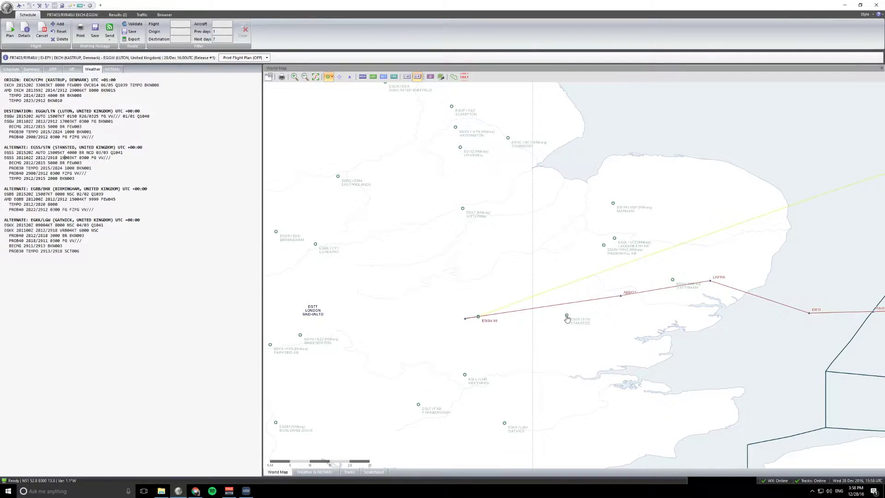
pyautogui.moveTo(566, 316)
pyautogui.moveTo(566, 315); pyautogui.dragTo(522, 315)
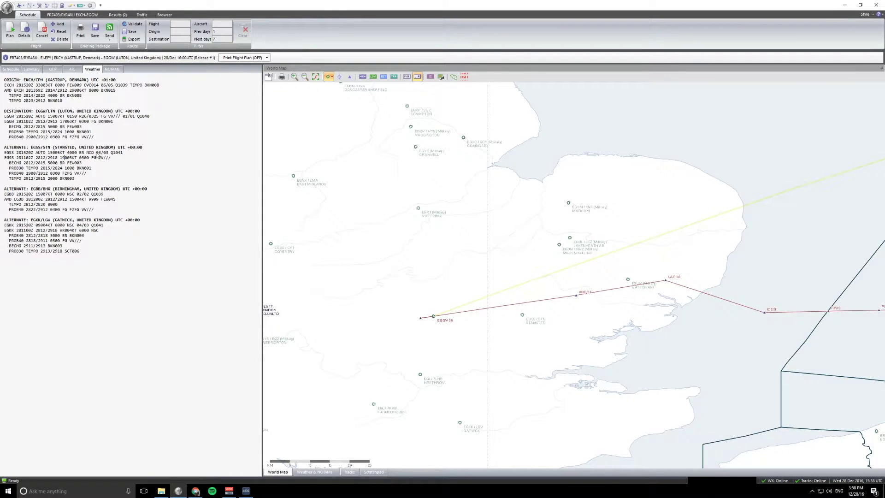
pyautogui.moveTo(96, 154); pyautogui.dragTo(108, 157)
pyautogui.scroll(-1, 375, 263)
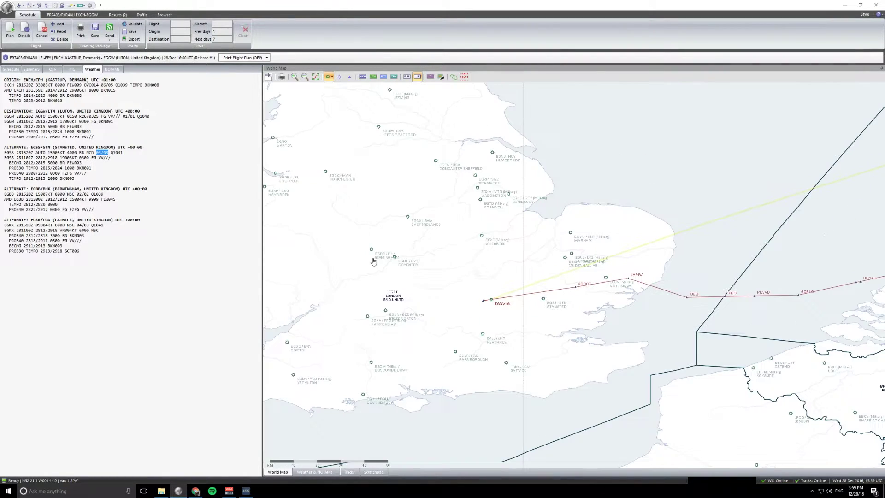
pyautogui.moveTo(414, 256); pyautogui.dragTo(447, 267)
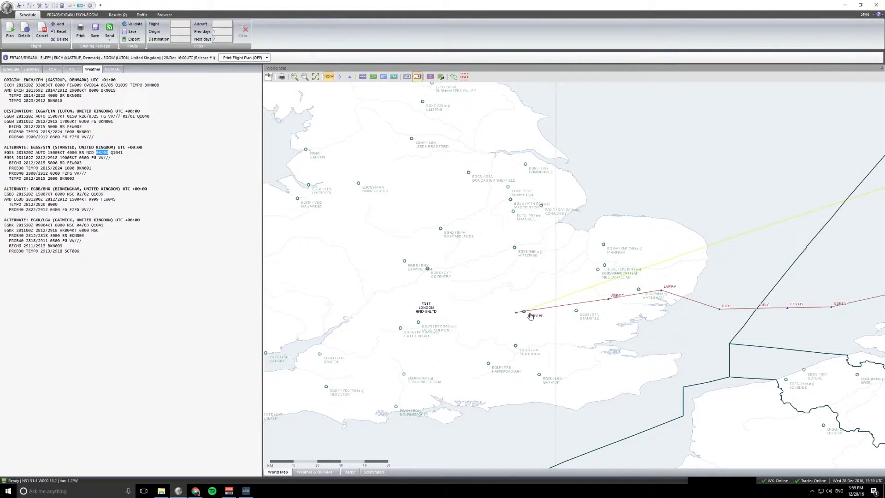
pyautogui.moveTo(525, 312)
# - Pan east across the Netherlands and Germany to Copenhagen and turn on the wind barbs
pyautogui.scroll(-2, 520, 307)
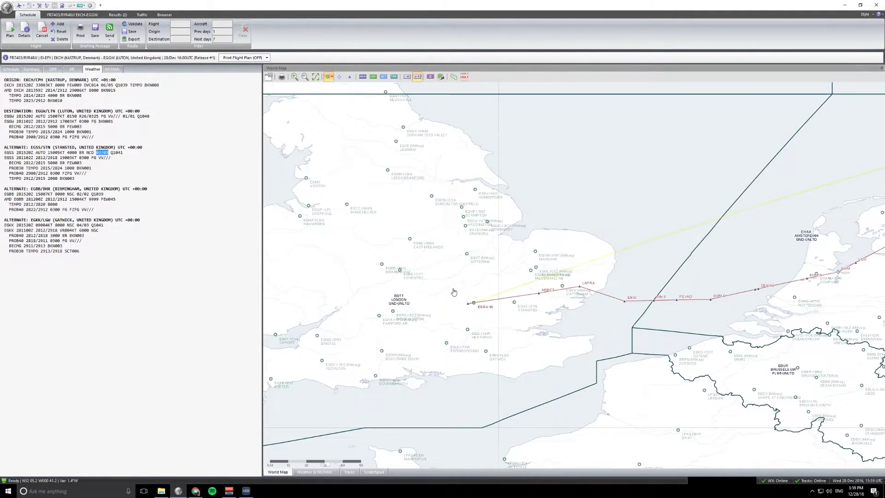
pyautogui.moveTo(602, 291); pyautogui.dragTo(507, 304)
pyautogui.moveTo(559, 282); pyautogui.dragTo(525, 302)
pyautogui.moveTo(616, 256); pyautogui.dragTo(539, 273)
pyautogui.moveTo(737, 194); pyautogui.dragTo(576, 240)
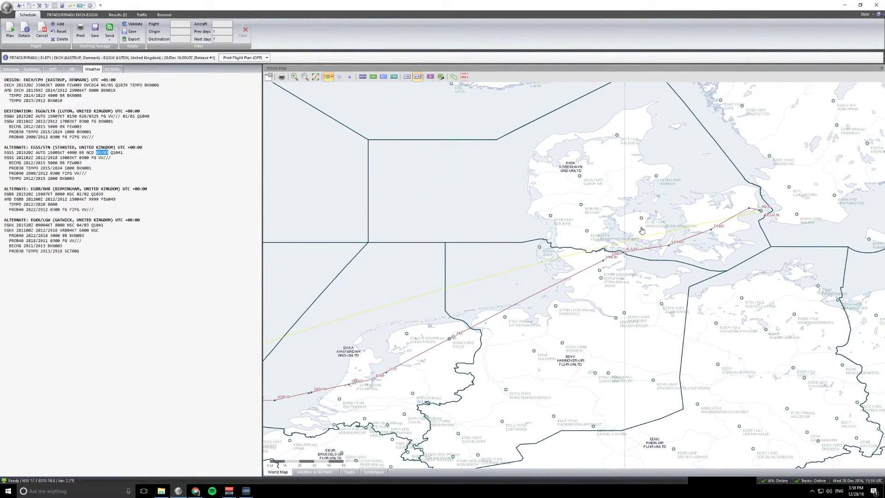
pyautogui.scroll(1, 693, 231)
pyautogui.scroll(1, 696, 227)
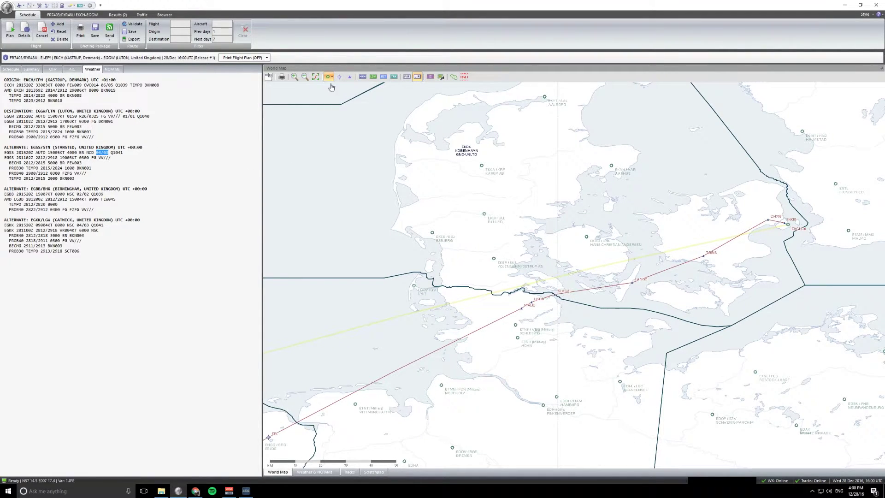
pyautogui.click(440, 78)
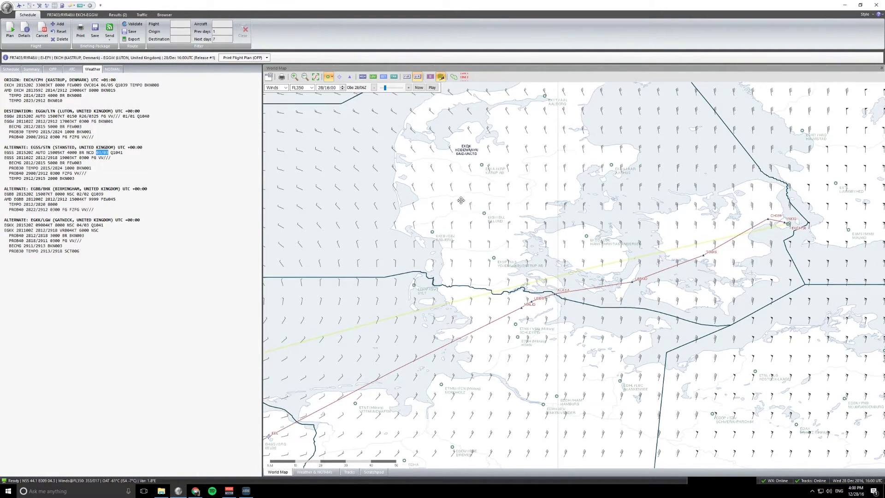
# - Show the OFP text beside the wind map and centre the map around MALID and ALASA
pyautogui.moveTo(461, 200); pyautogui.dragTo(426, 182)
pyautogui.moveTo(597, 203); pyautogui.dragTo(537, 198)
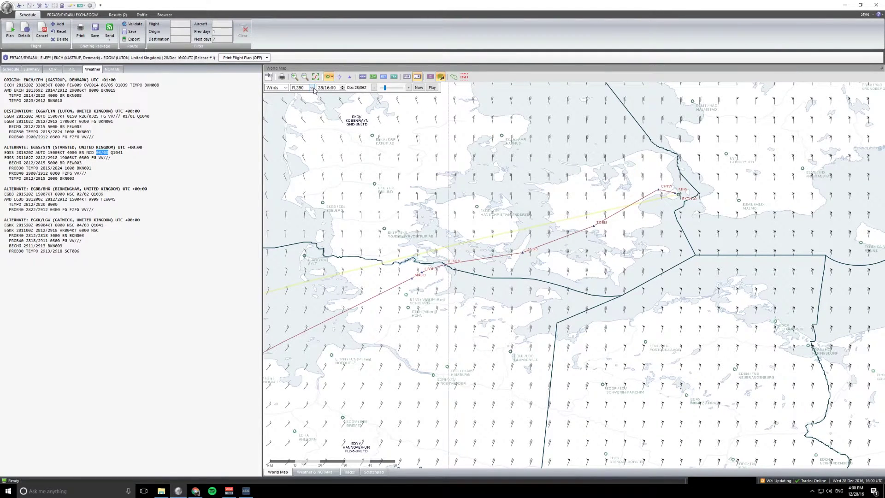
pyautogui.click(50, 70)
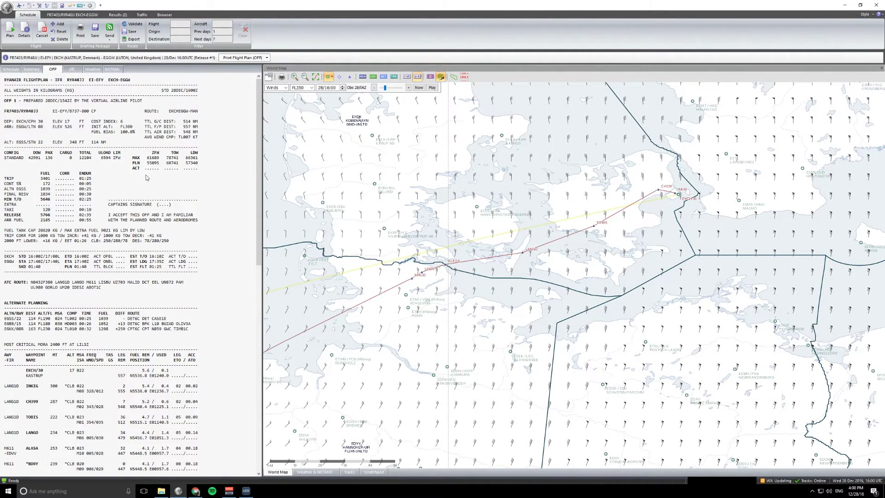
pyautogui.scroll(-5, 146, 177)
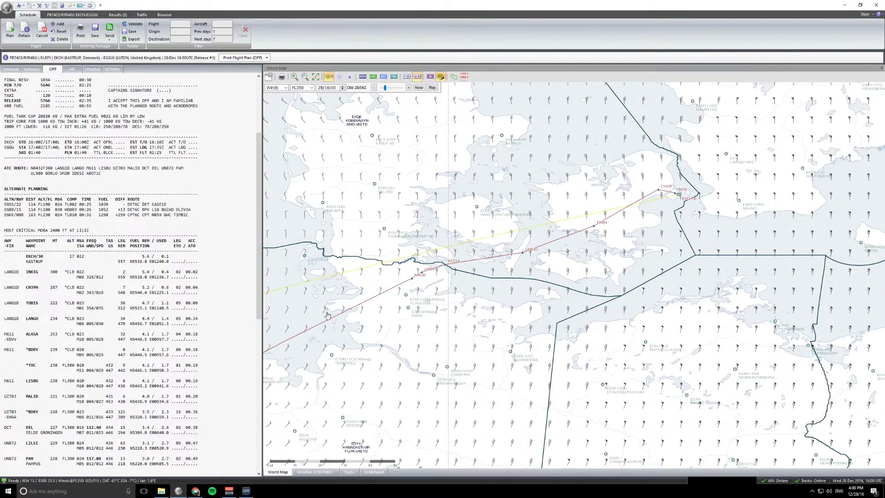
pyautogui.moveTo(381, 288); pyautogui.dragTo(419, 283)
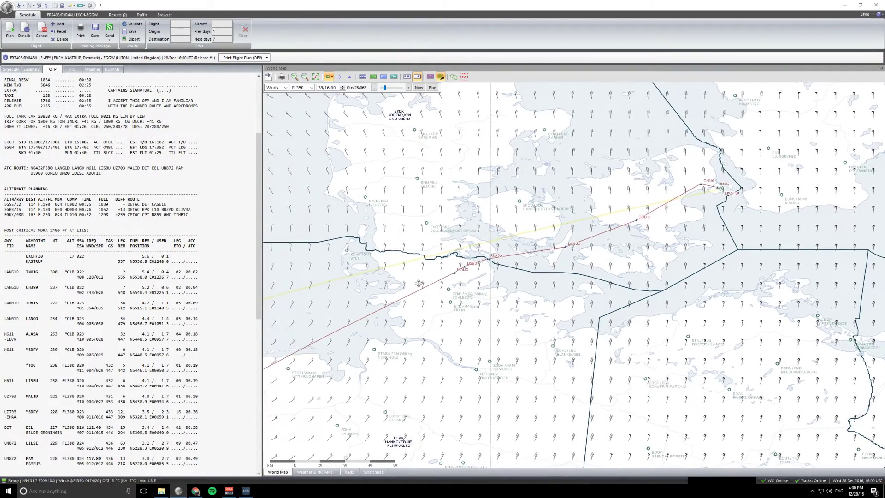
pyautogui.scroll(3, 464, 275)
pyautogui.moveTo(603, 275); pyautogui.dragTo(534, 296)
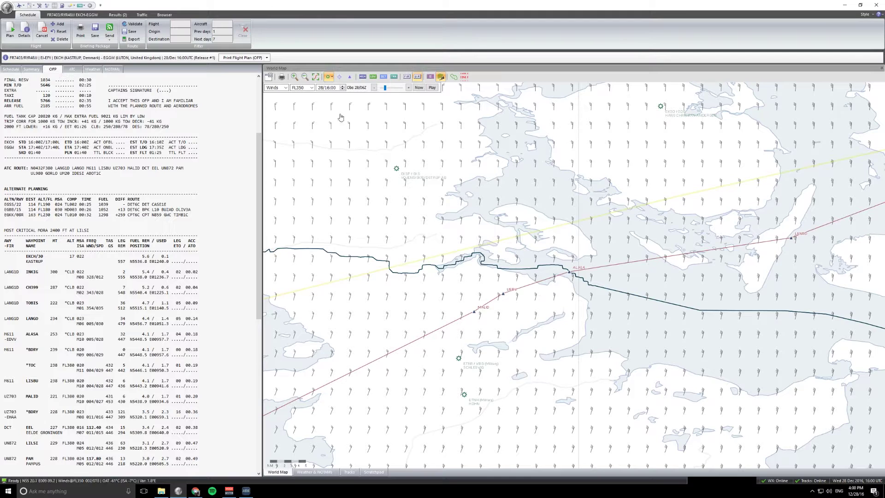
pyautogui.click(311, 89)
# - Show FL400 winds, animate the forecast from now to 29/02:30, then return to FL350
pyautogui.click(313, 143)
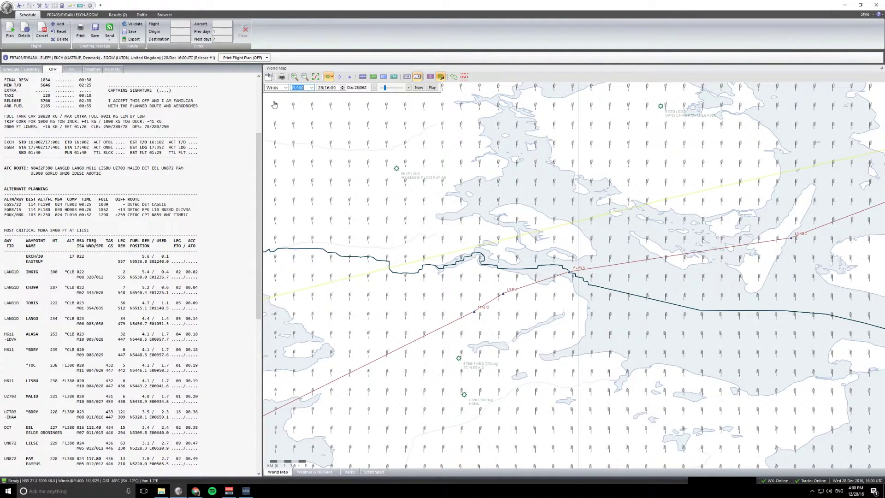
pyautogui.click(419, 87)
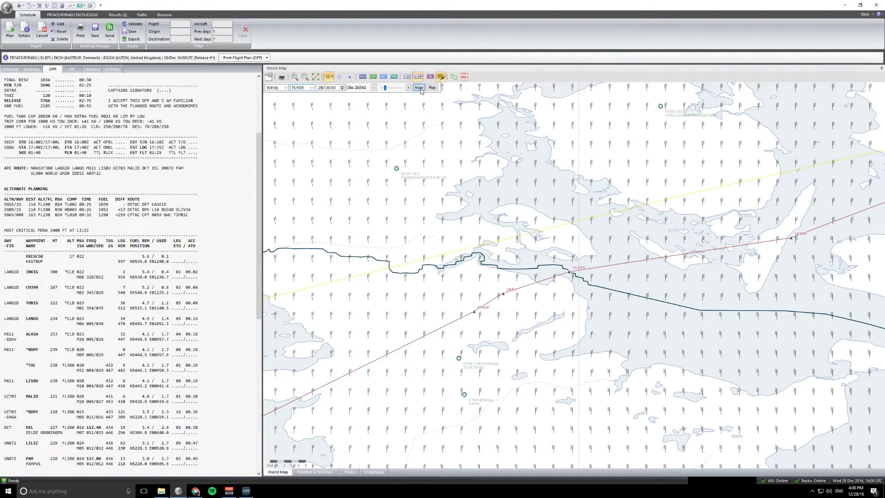
pyautogui.click(432, 87)
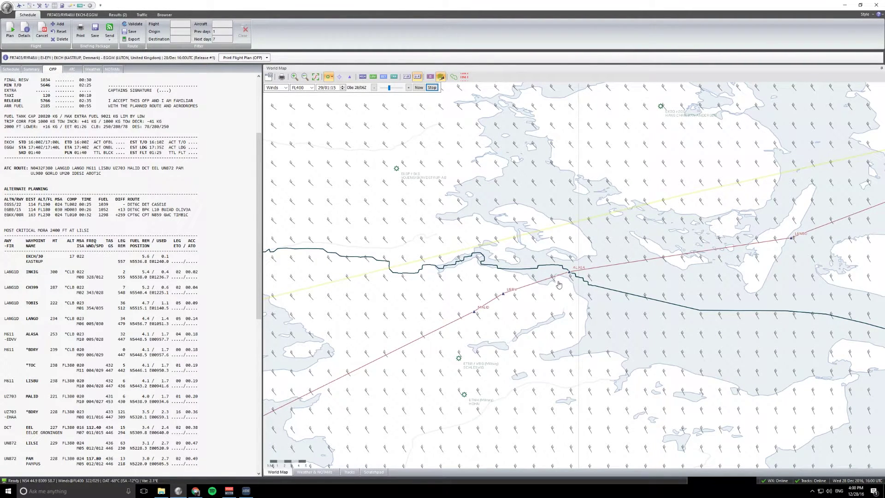
pyautogui.click(304, 88)
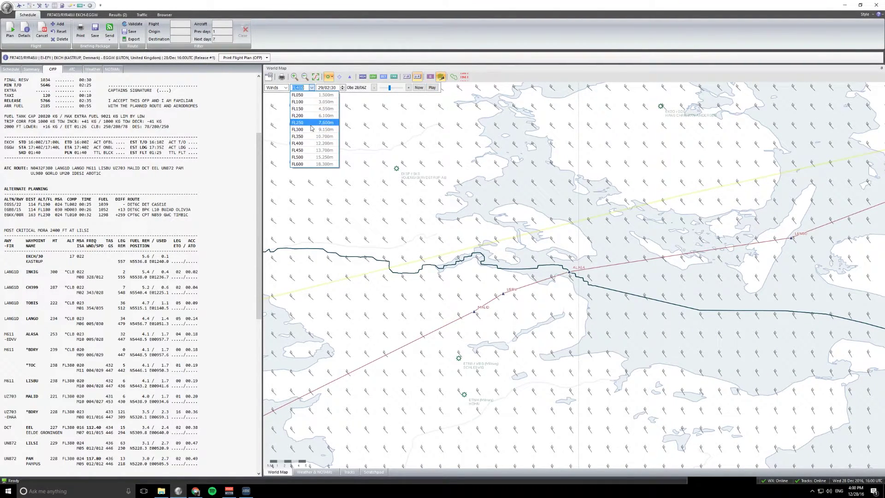
pyautogui.click(310, 136)
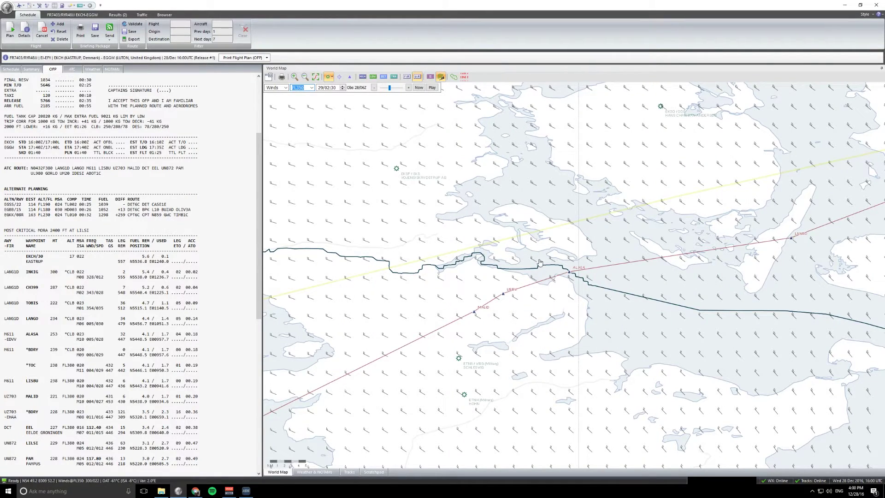
pyautogui.click(285, 88)
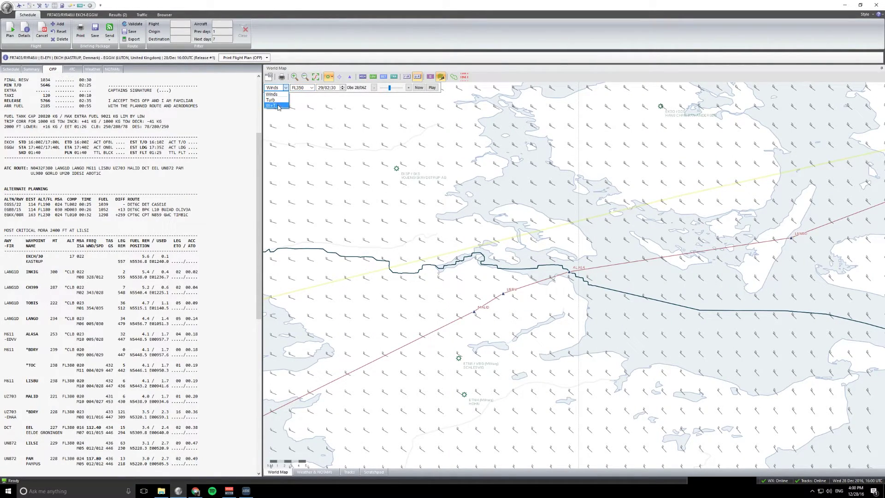
# - Try the combined winds-and-turbulence overlay, then revert to winds only
pyautogui.click(278, 107)
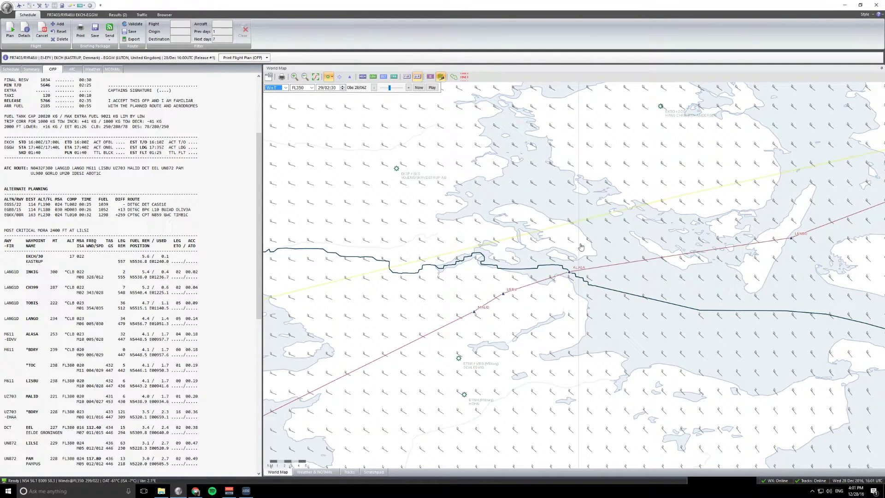
pyautogui.scroll(-1, 623, 243)
pyautogui.scroll(-2, 623, 243)
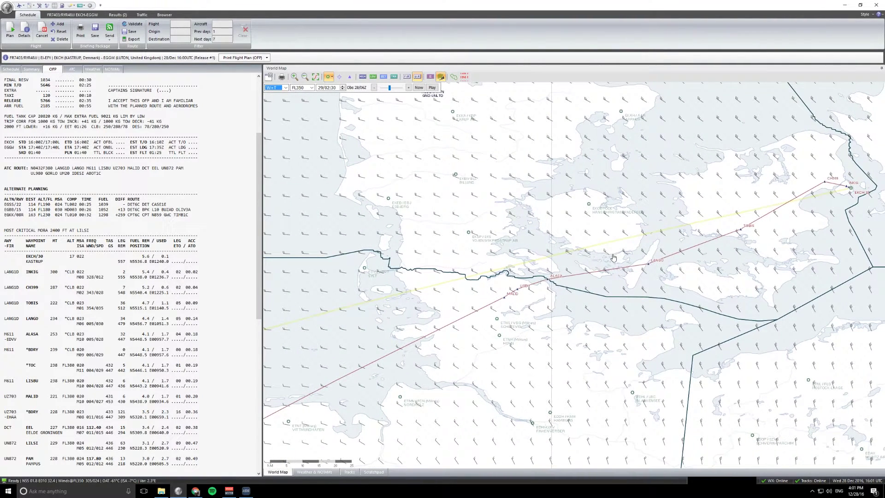
pyautogui.scroll(-3, 600, 238)
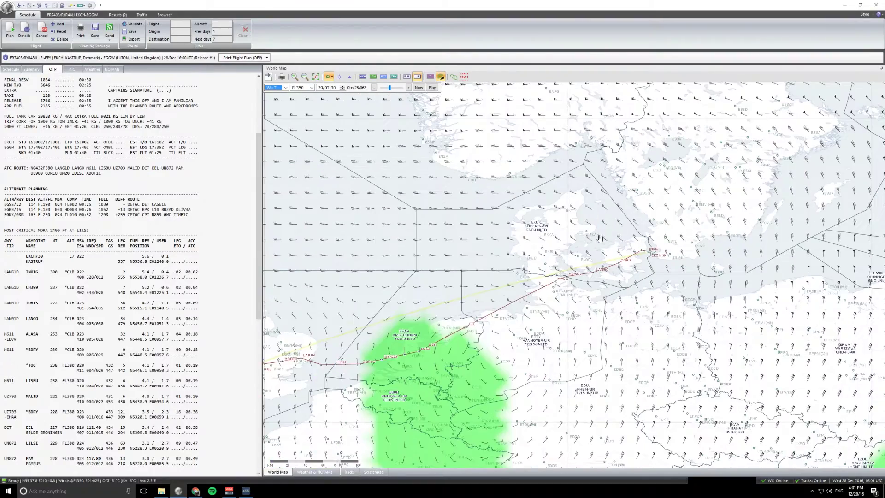
pyautogui.scroll(2, 600, 238)
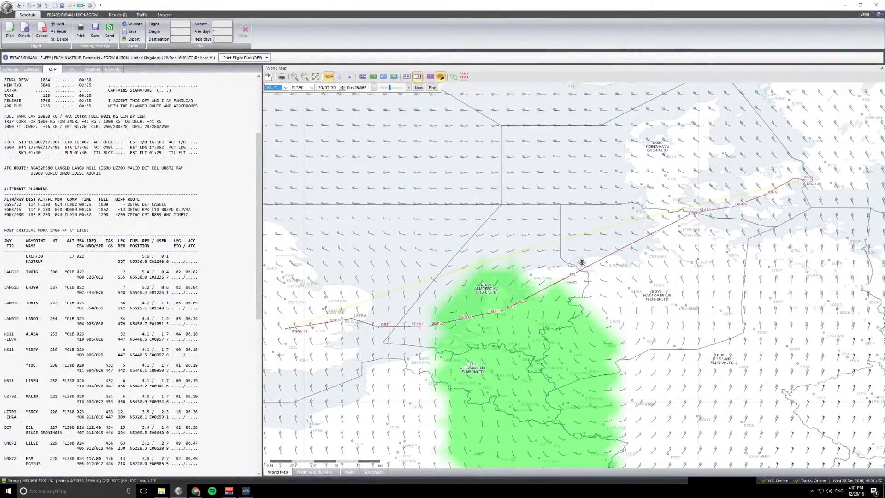
pyautogui.click(286, 88)
pyautogui.click(274, 99)
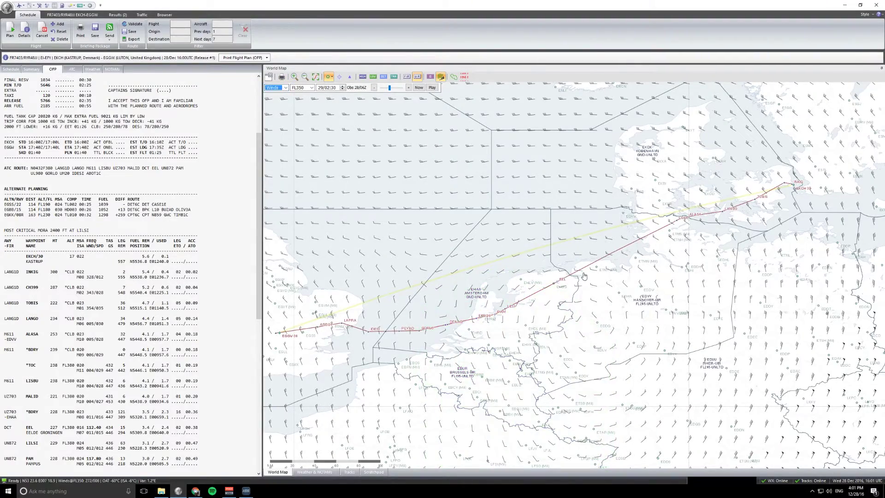
# - Show FL400 winds while panning the route from the Netherlands toward Copenhagen
pyautogui.moveTo(582, 271); pyautogui.dragTo(574, 289)
pyautogui.scroll(3, 508, 290)
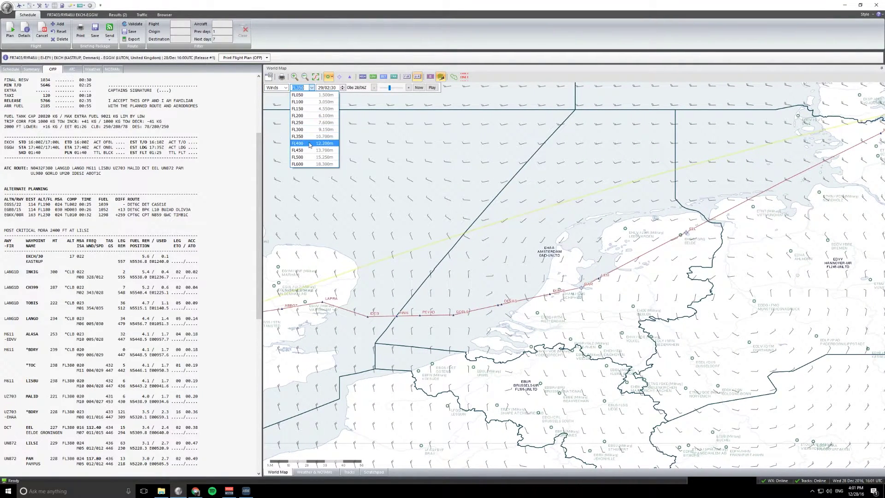
pyautogui.click(309, 144)
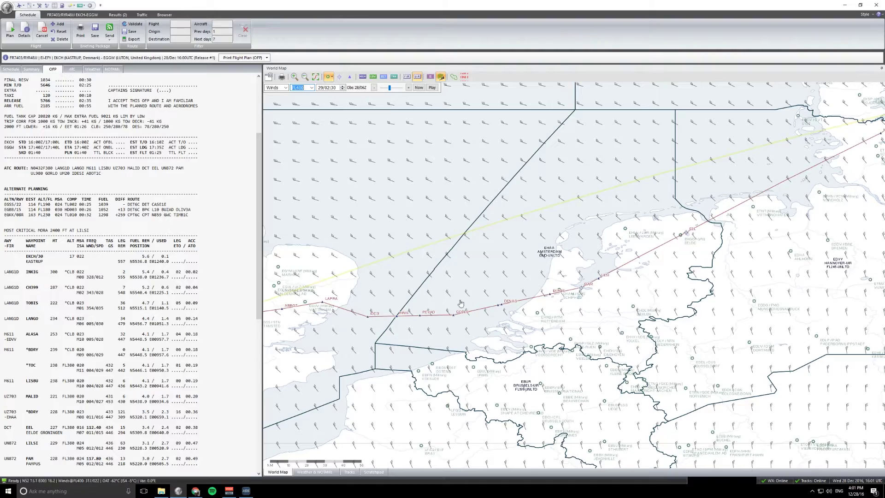
pyautogui.moveTo(454, 293); pyautogui.dragTo(408, 316)
pyautogui.moveTo(600, 261); pyautogui.dragTo(525, 300)
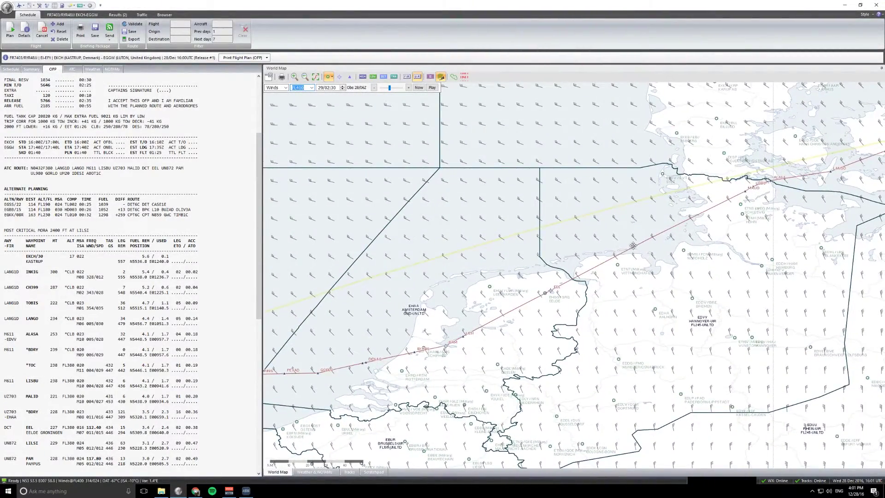
pyautogui.moveTo(633, 246)
pyautogui.mouseDown()
pyautogui.moveTo(533, 290)
pyautogui.moveTo(647, 235)
pyautogui.mouseUp()
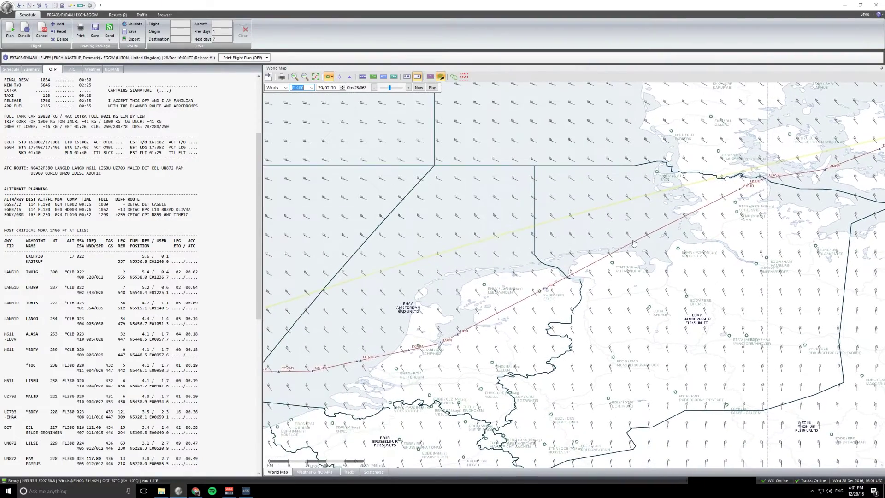
# - Overlay winds and turbulence at FL350, then switch the overlay to FL400
pyautogui.click(285, 88)
pyautogui.click(282, 106)
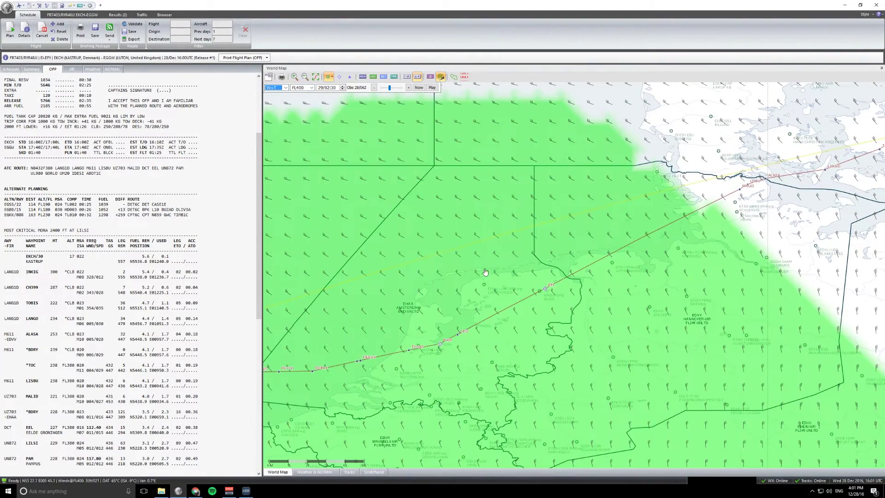
pyautogui.scroll(-3, 510, 256)
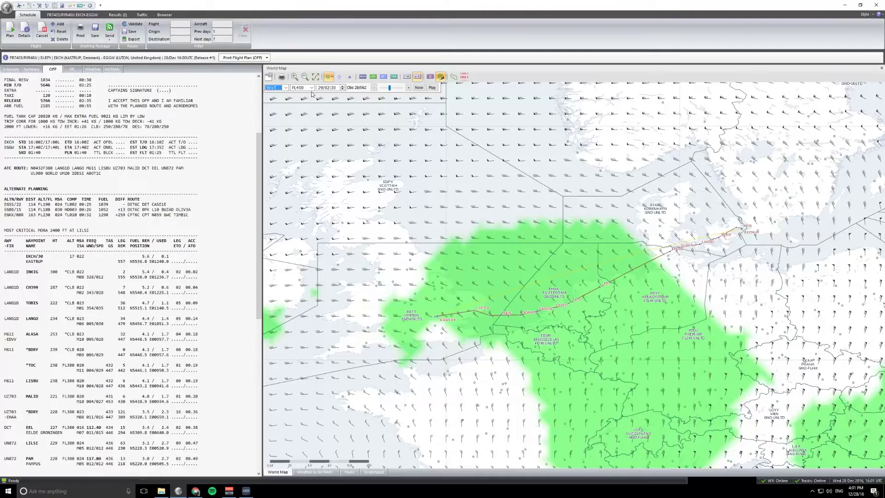
pyautogui.click(312, 87)
pyautogui.click(310, 140)
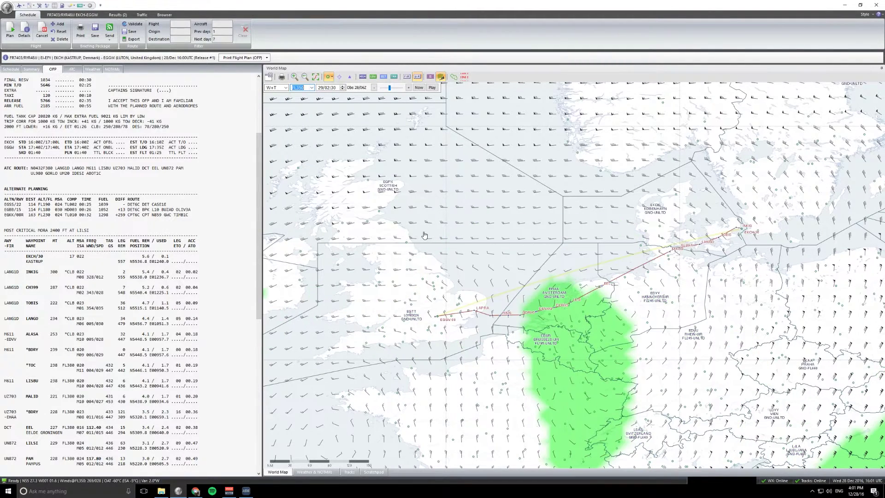
pyautogui.scroll(2, 617, 279)
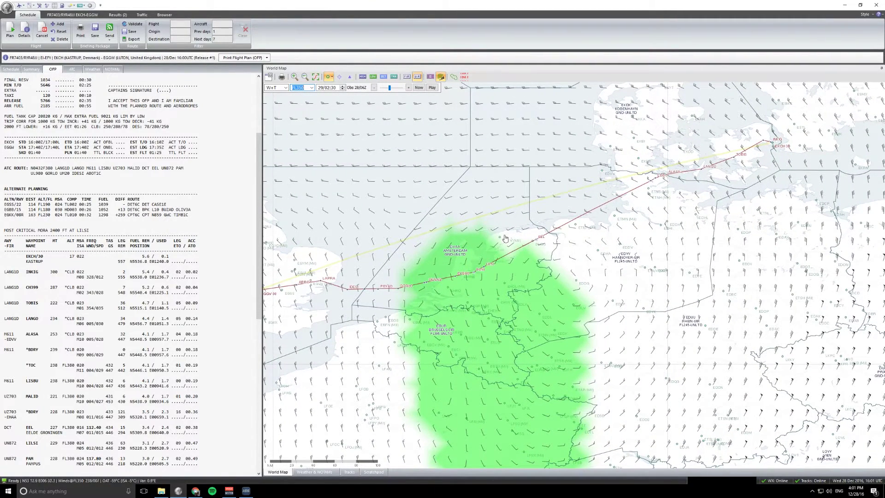
pyautogui.scroll(1, 453, 283)
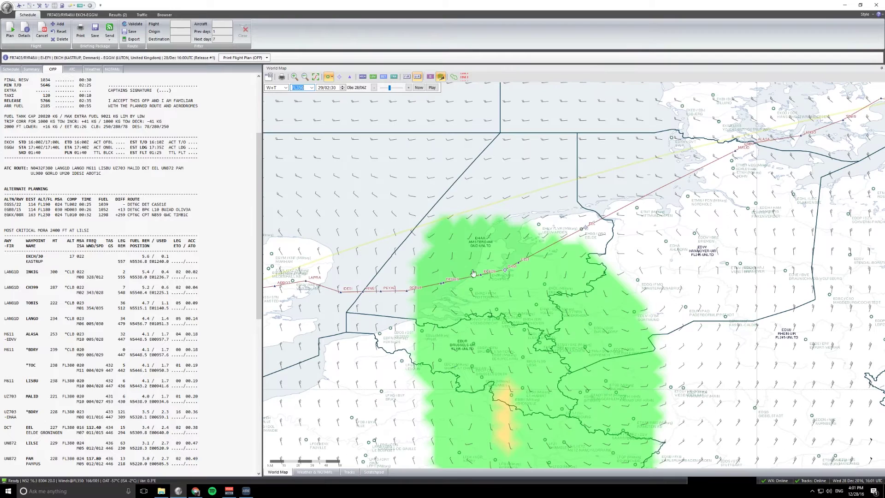
pyautogui.click(312, 88)
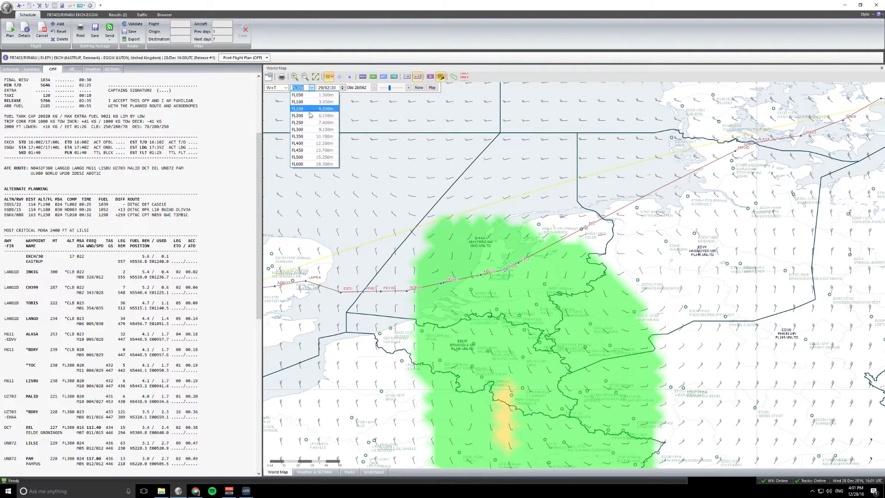
pyautogui.click(309, 143)
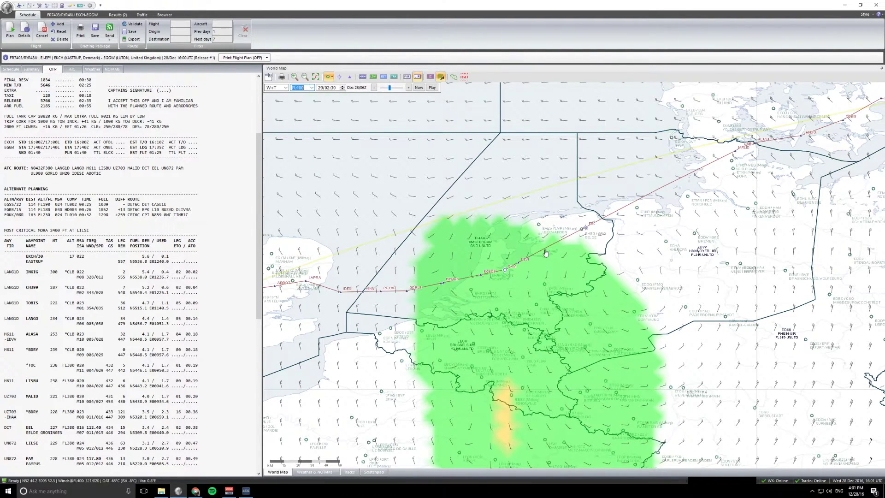
pyautogui.scroll(-3, 565, 262)
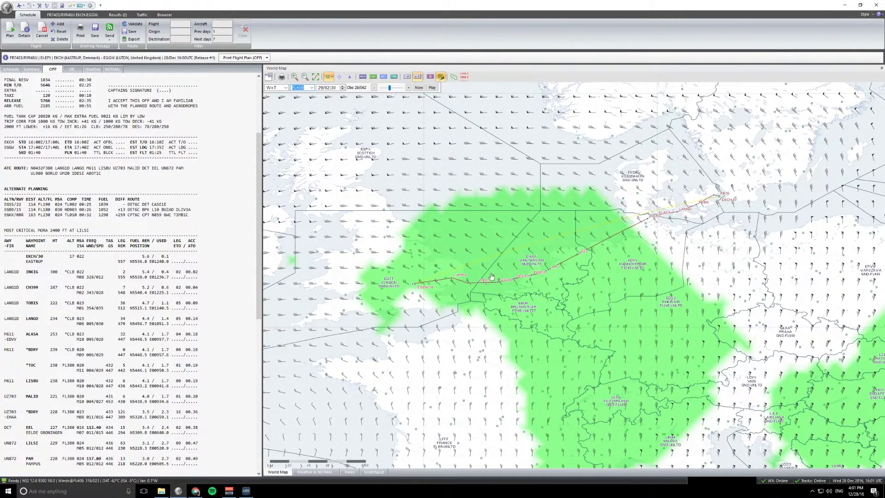
pyautogui.scroll(-3, 535, 264)
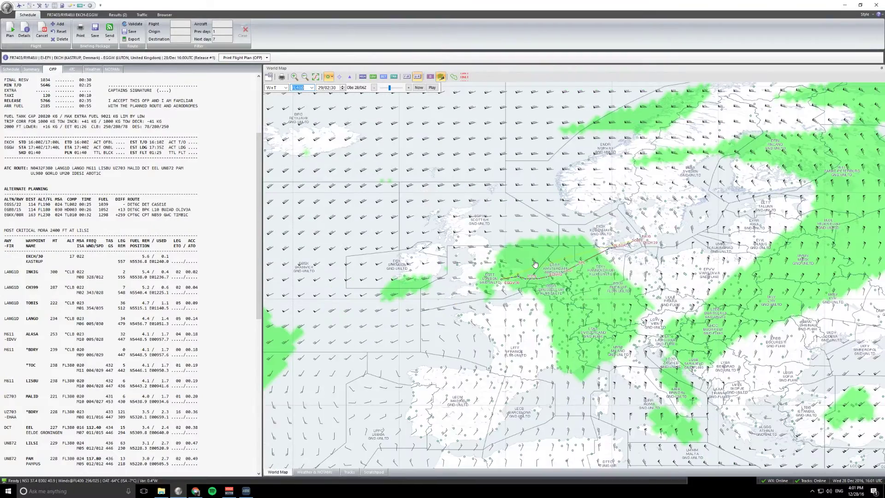
pyautogui.scroll(2, 525, 300)
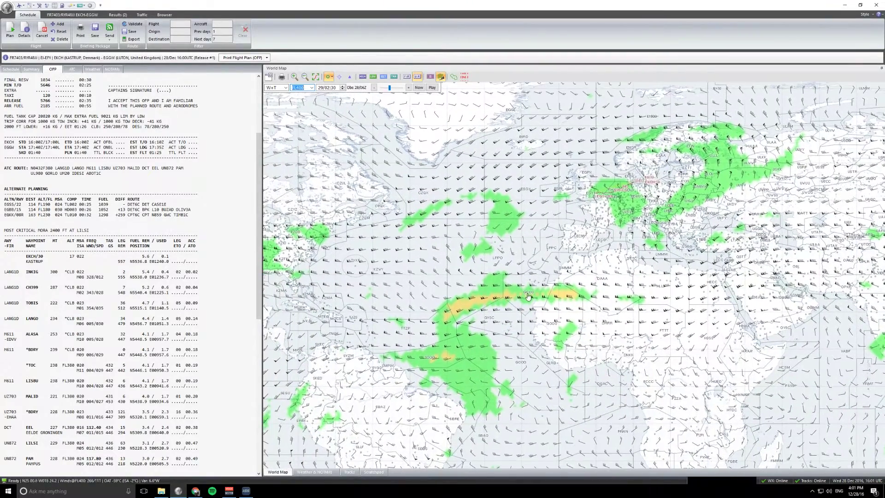
pyautogui.scroll(2, 528, 293)
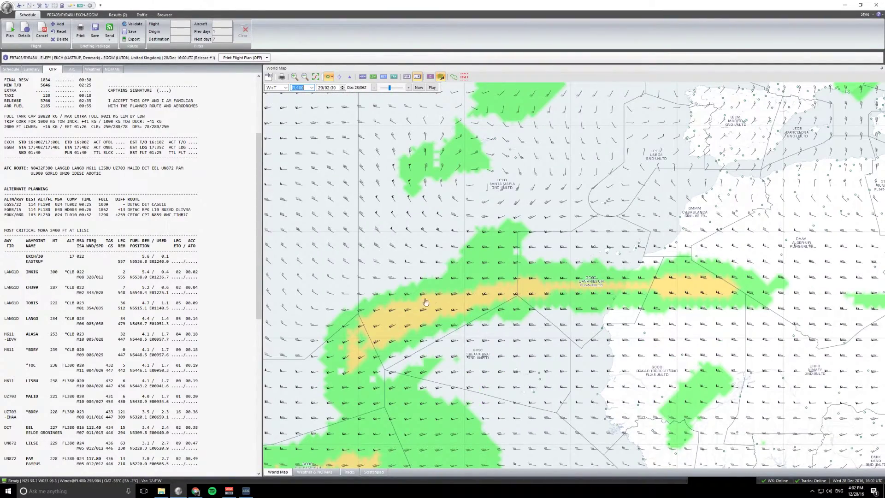
pyautogui.scroll(2, 475, 327)
pyautogui.scroll(1, 627, 318)
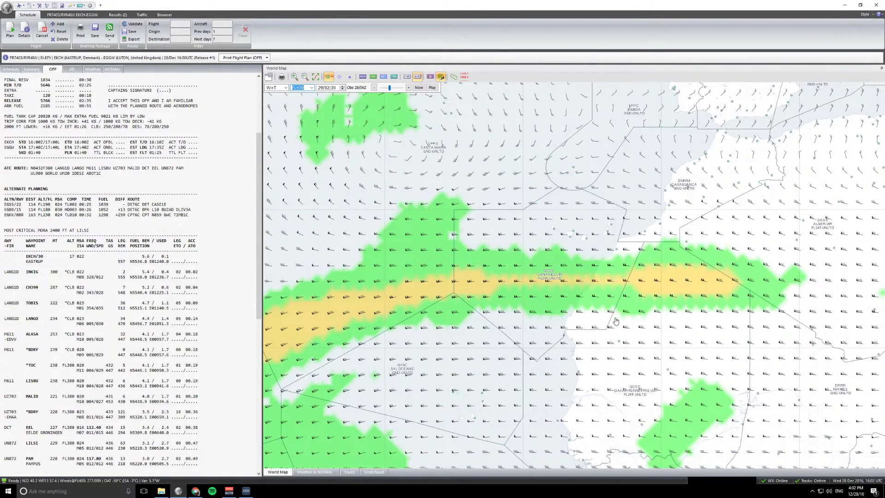
pyautogui.scroll(1, 666, 289)
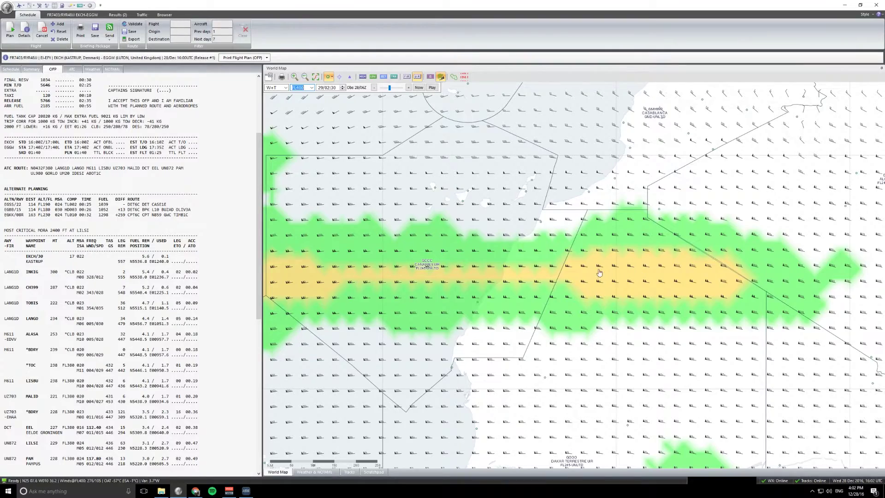
pyautogui.moveTo(505, 277); pyautogui.dragTo(567, 283)
pyautogui.moveTo(414, 279); pyautogui.dragTo(561, 286)
pyautogui.scroll(1, 561, 286)
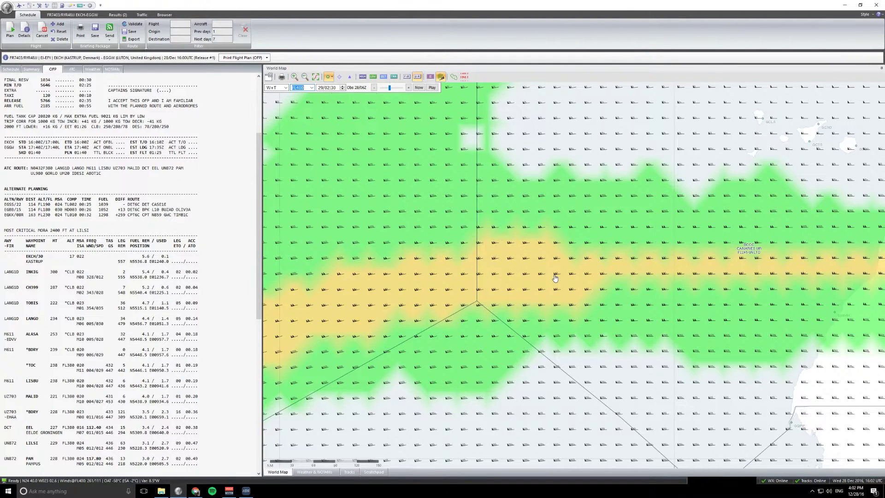
pyautogui.scroll(1, 539, 276)
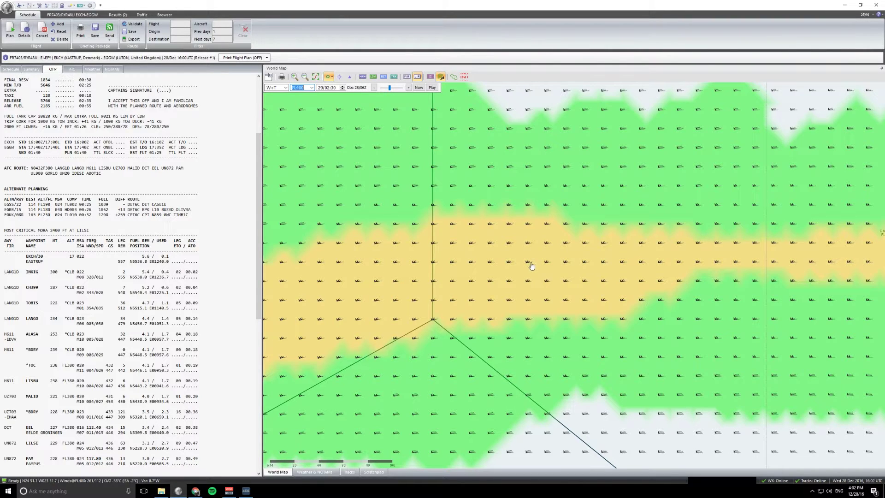
pyautogui.scroll(-2, 529, 266)
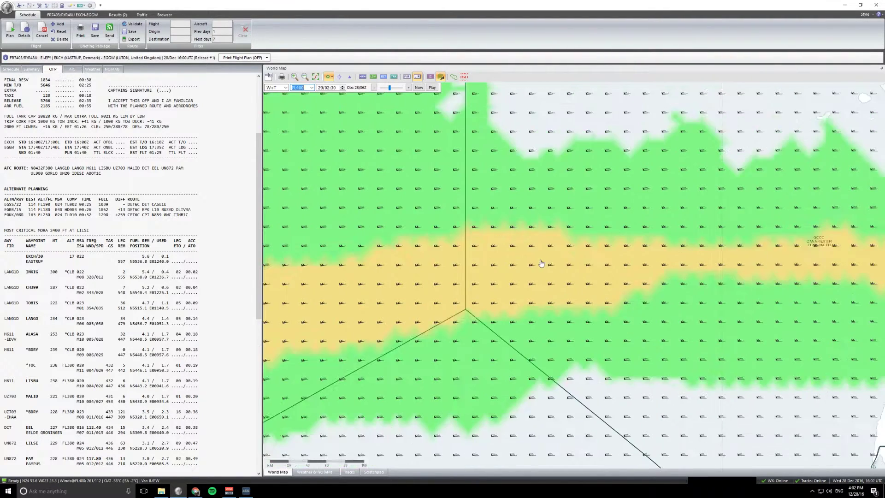
pyautogui.scroll(-1, 580, 265)
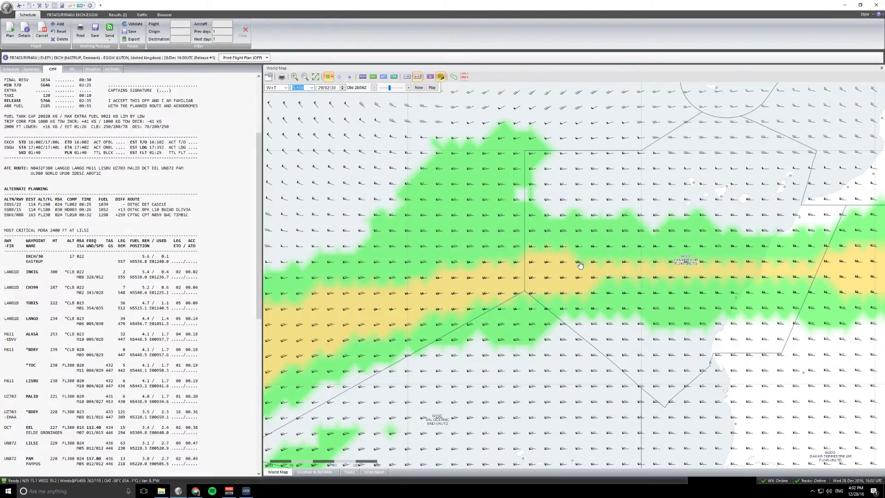
pyautogui.scroll(-2, 580, 265)
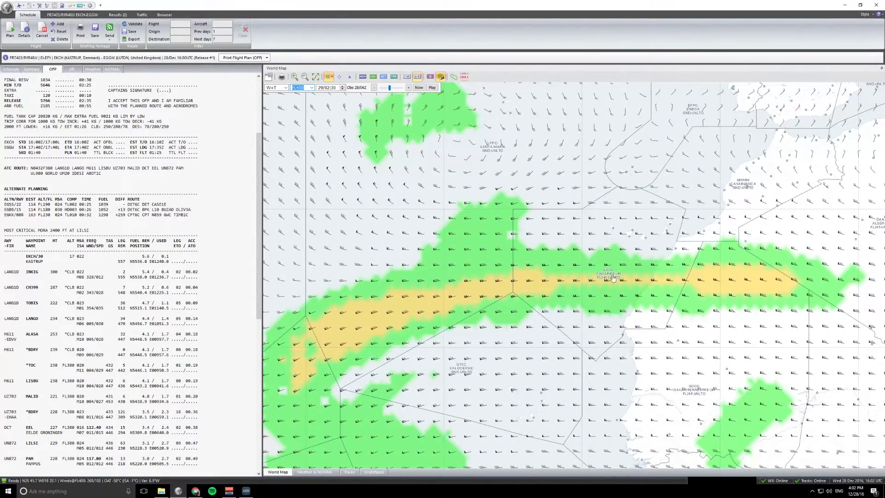
pyautogui.scroll(-2, 579, 289)
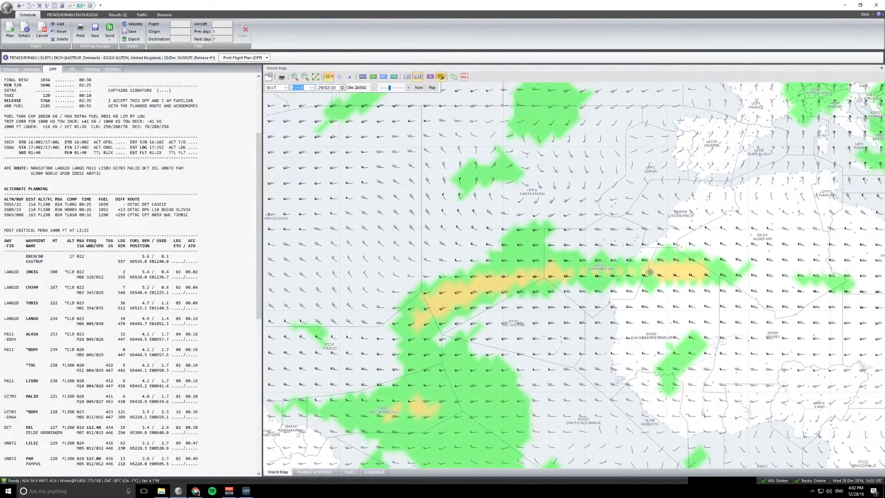
pyautogui.moveTo(557, 282); pyautogui.dragTo(598, 258)
pyautogui.scroll(2, 503, 286)
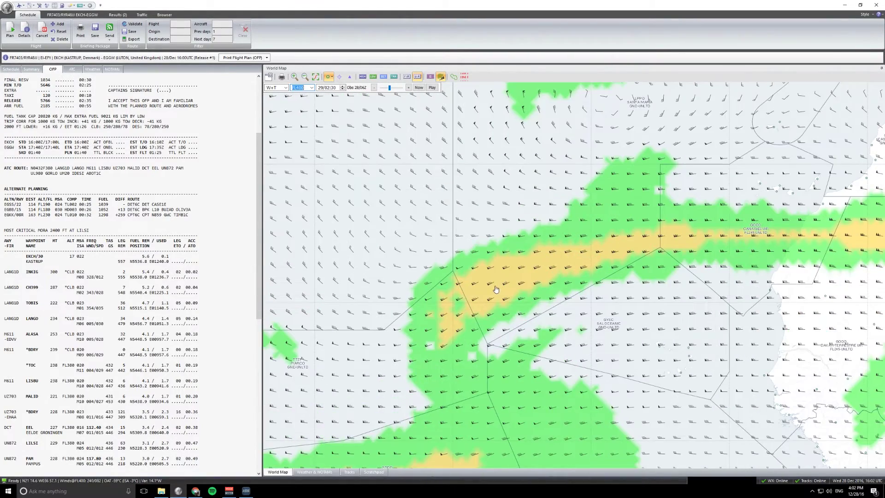
pyautogui.scroll(-2, 508, 285)
pyautogui.moveTo(507, 285); pyautogui.dragTo(596, 273)
pyautogui.moveTo(698, 152); pyautogui.dragTo(623, 231)
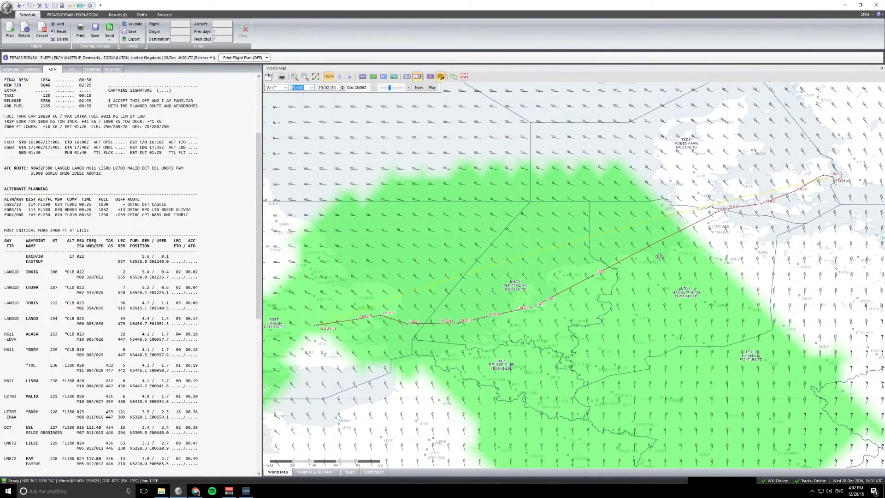
pyautogui.moveTo(660, 257); pyautogui.dragTo(705, 272)
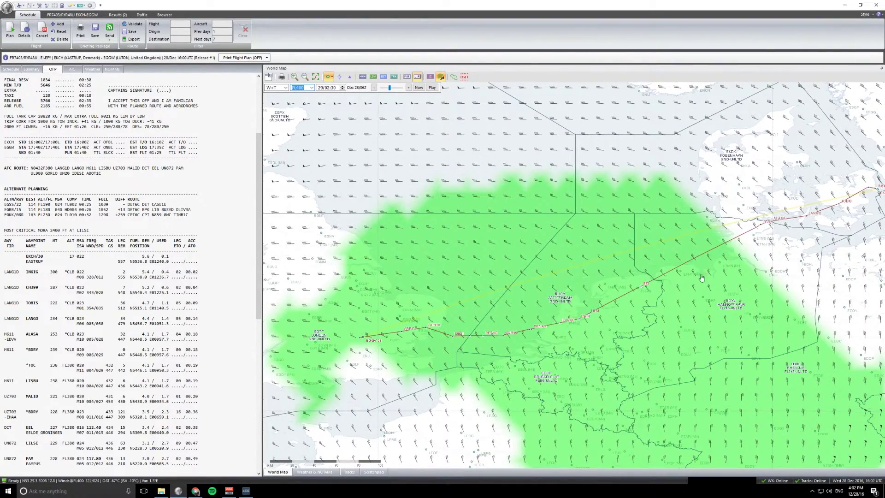
pyautogui.moveTo(521, 308); pyautogui.dragTo(516, 293)
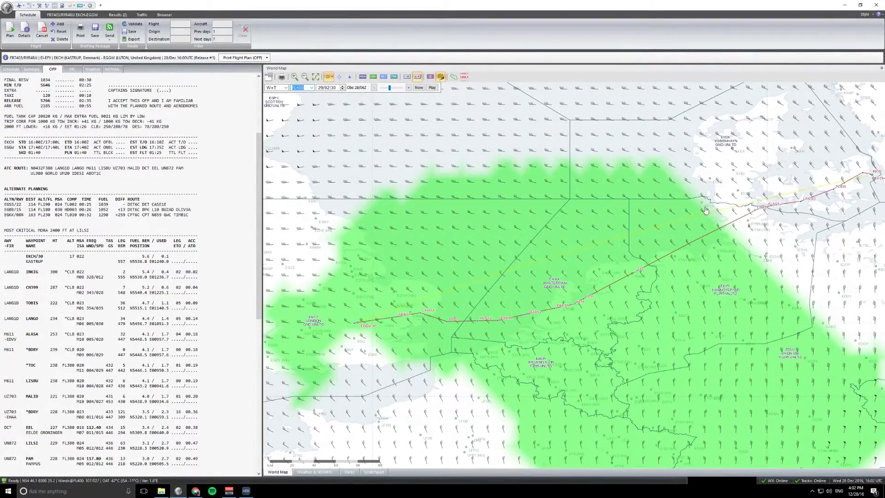
pyautogui.moveTo(752, 229); pyautogui.dragTo(667, 247)
pyautogui.moveTo(445, 326); pyautogui.dragTo(526, 289)
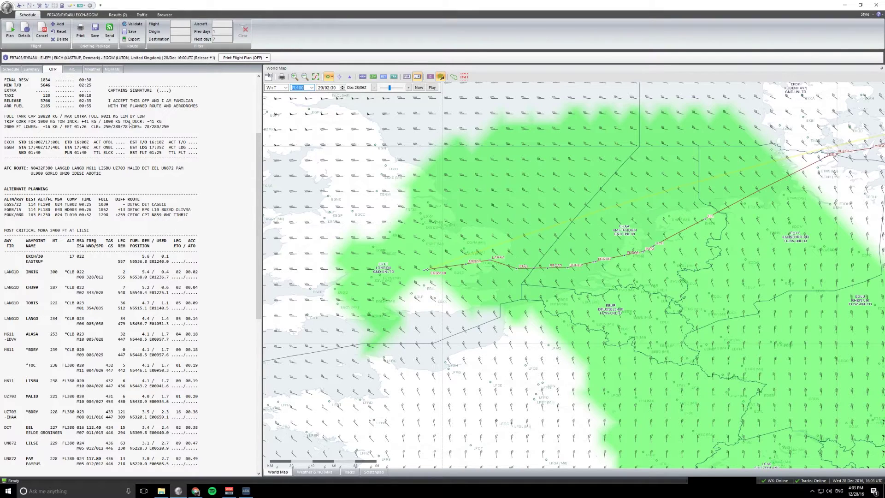
# - Review the METAR/TAF reports, then list the flight's NOTAMs and scroll toward the Luton section
pyautogui.click(92, 69)
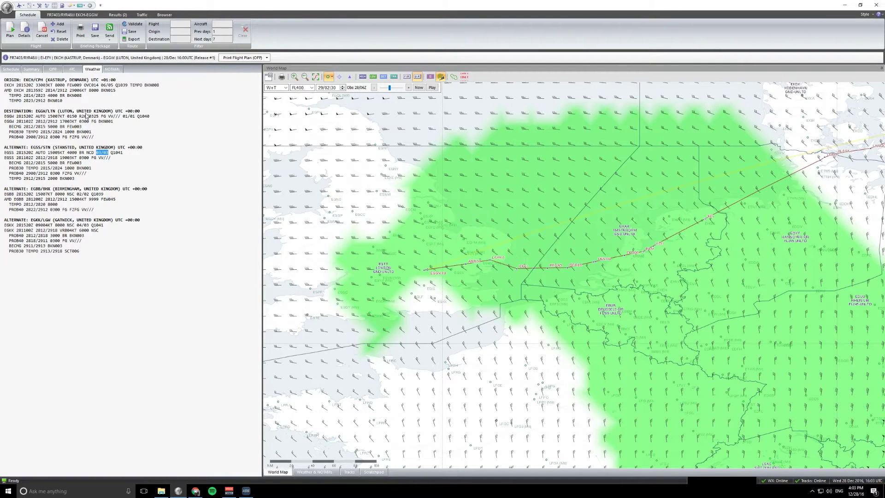
pyautogui.click(112, 69)
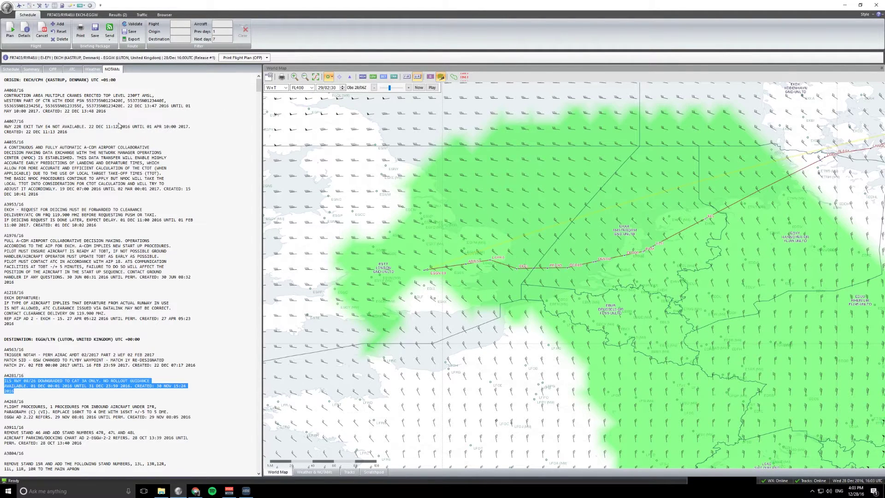
pyautogui.moveTo(642, 214); pyautogui.dragTo(561, 238)
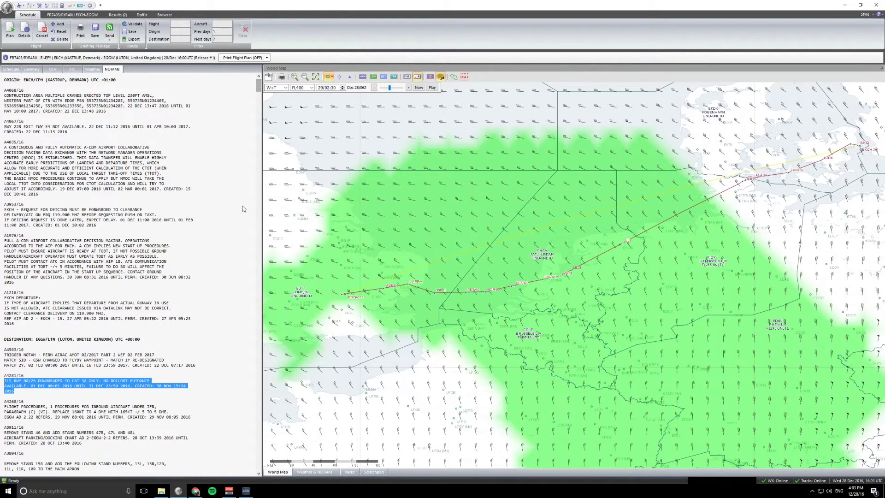
pyautogui.scroll(-3, 223, 213)
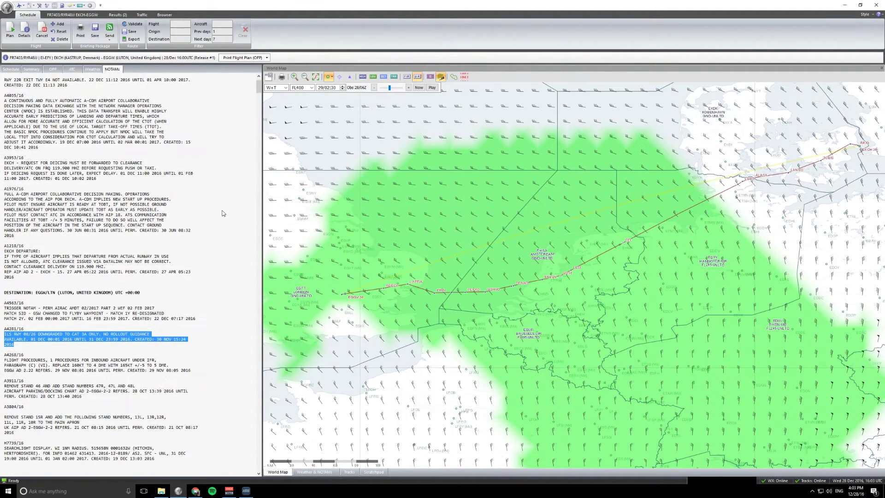
pyautogui.scroll(-1, 223, 213)
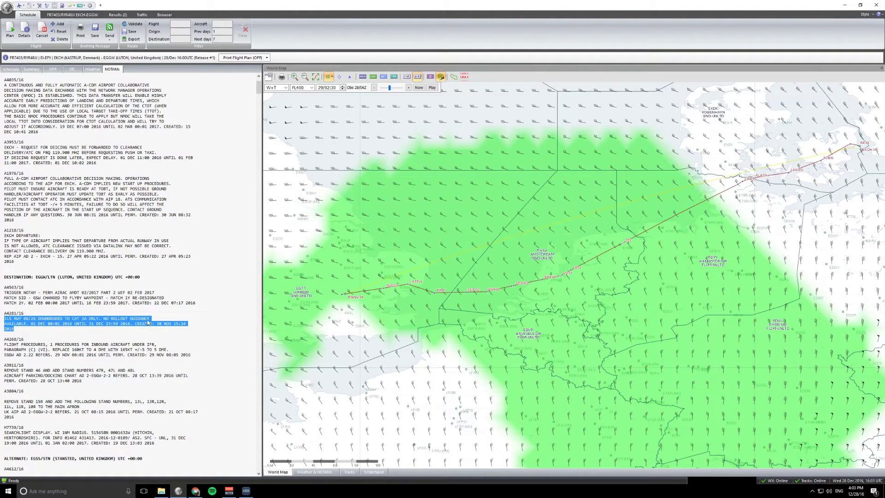
# - Highlight Luton's ILS RWY 08/26 downgrade NOTAM A4281/16 and zoom the map onto EGGW
pyautogui.click(54, 331)
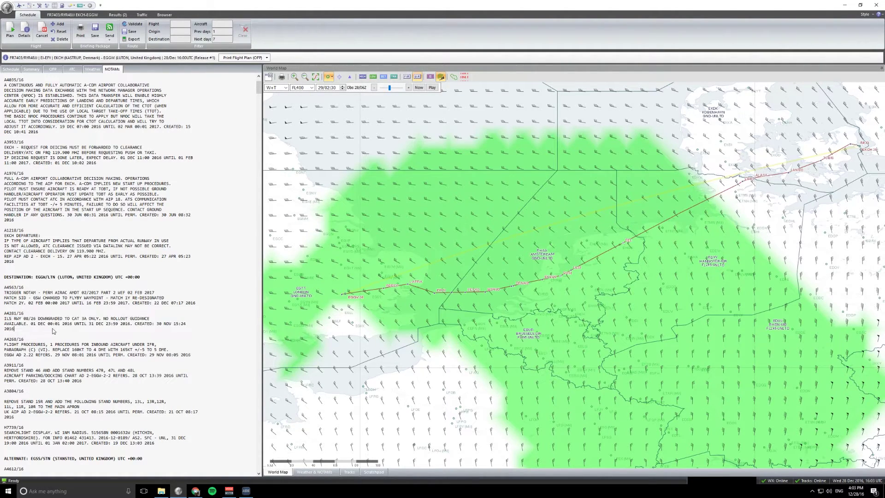
pyautogui.moveTo(11, 329); pyautogui.dragTo(2, 319)
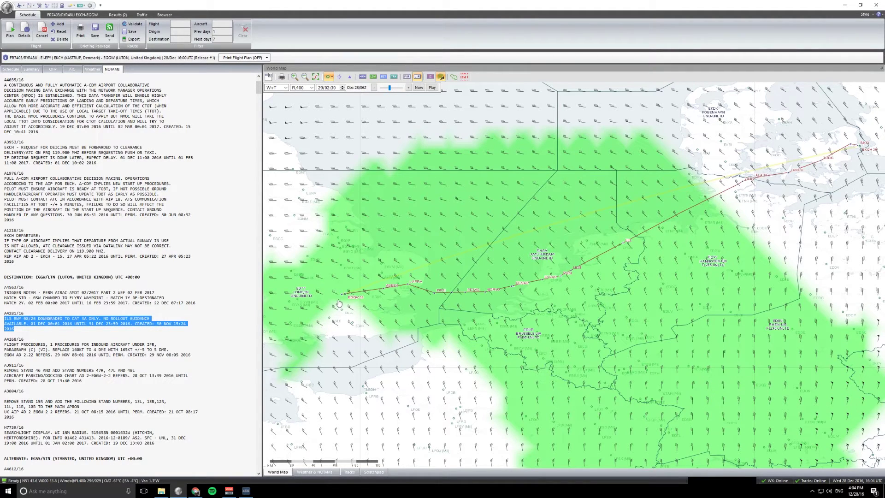
pyautogui.moveTo(341, 302); pyautogui.dragTo(400, 303)
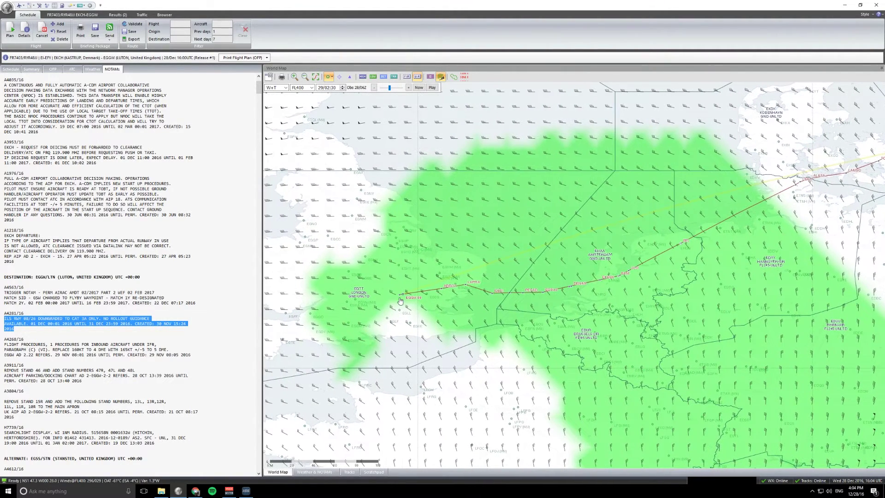
pyautogui.scroll(2, 402, 303)
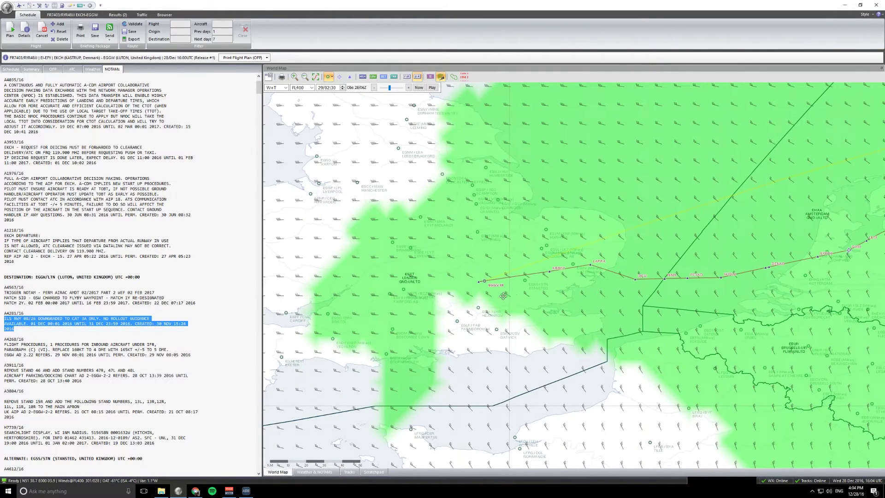
pyautogui.moveTo(512, 304); pyautogui.dragTo(492, 302)
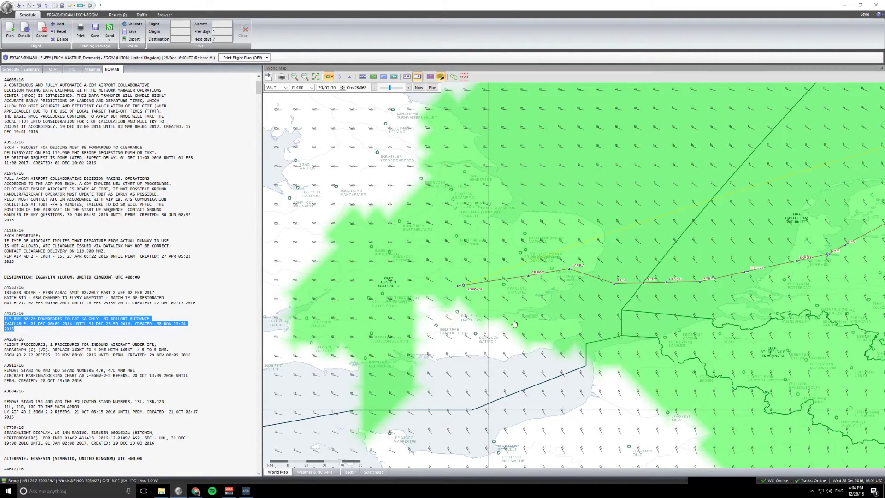
pyautogui.scroll(-1, 214, 296)
pyautogui.scroll(-8, 215, 293)
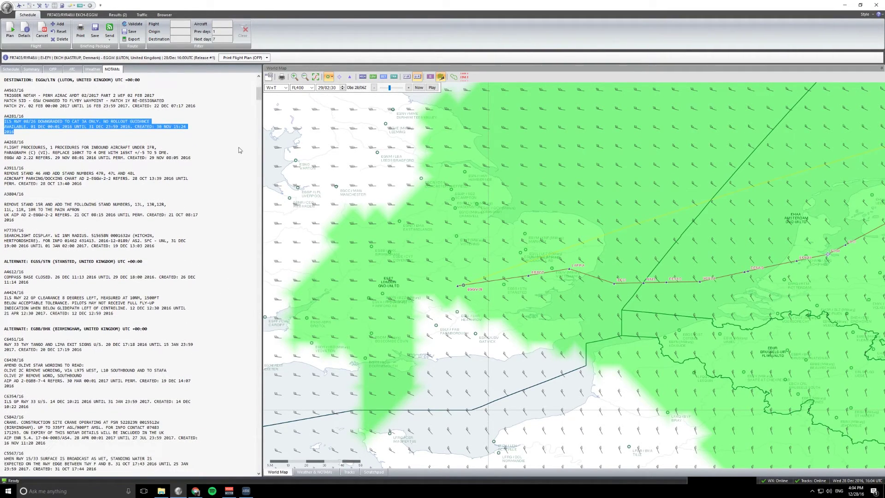
pyautogui.click(259, 103)
pyautogui.moveTo(259, 102)
pyautogui.mouseDown()
pyautogui.moveTo(262, 161)
pyautogui.moveTo(259, 86)
pyautogui.mouseUp()
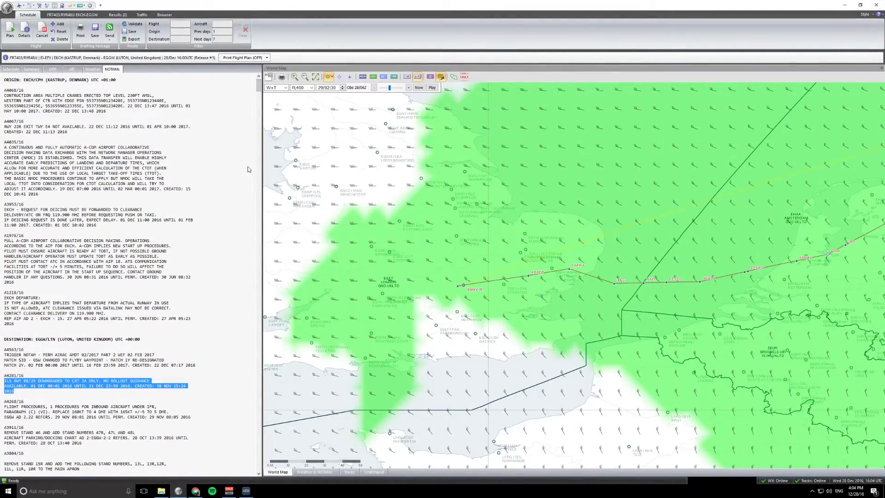